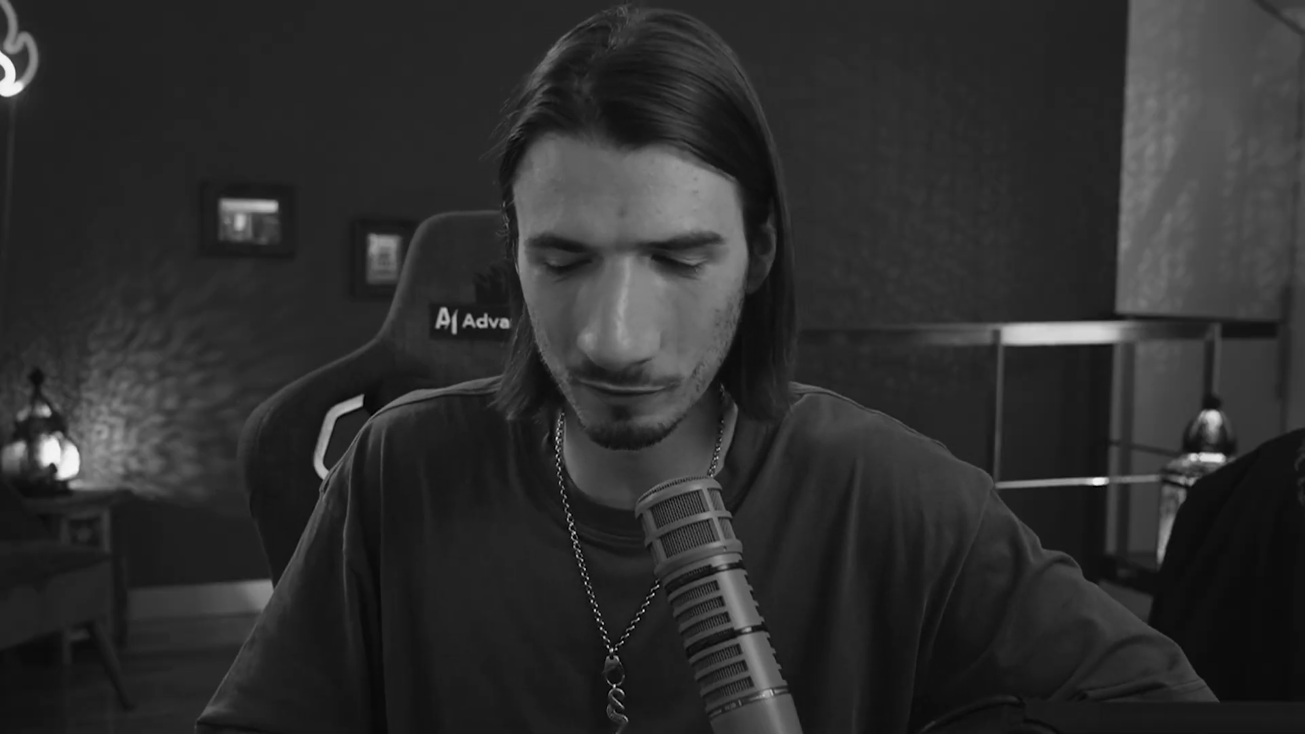
Read the sentence in the wiki's Traits section about Diego liking to be up to date.
left_click_drag(95, 483, 331, 485)
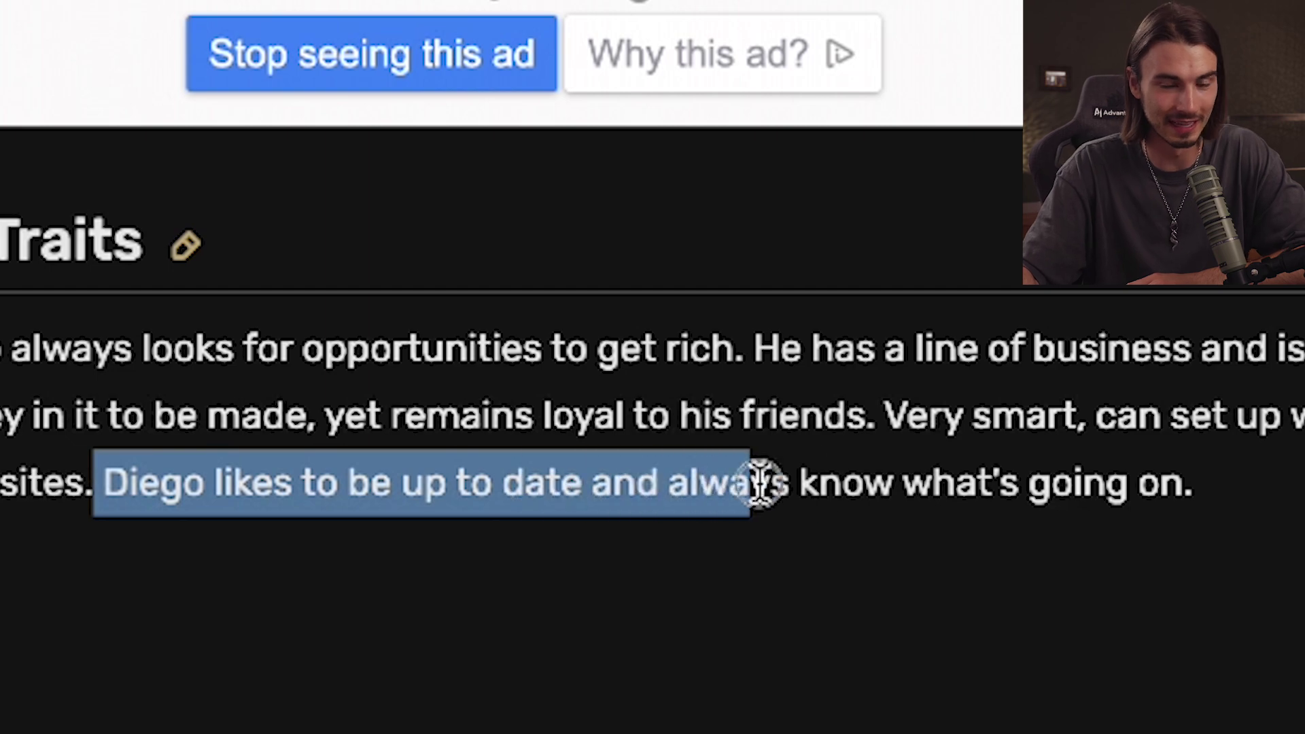
left_click_drag(761, 482, 1174, 486)
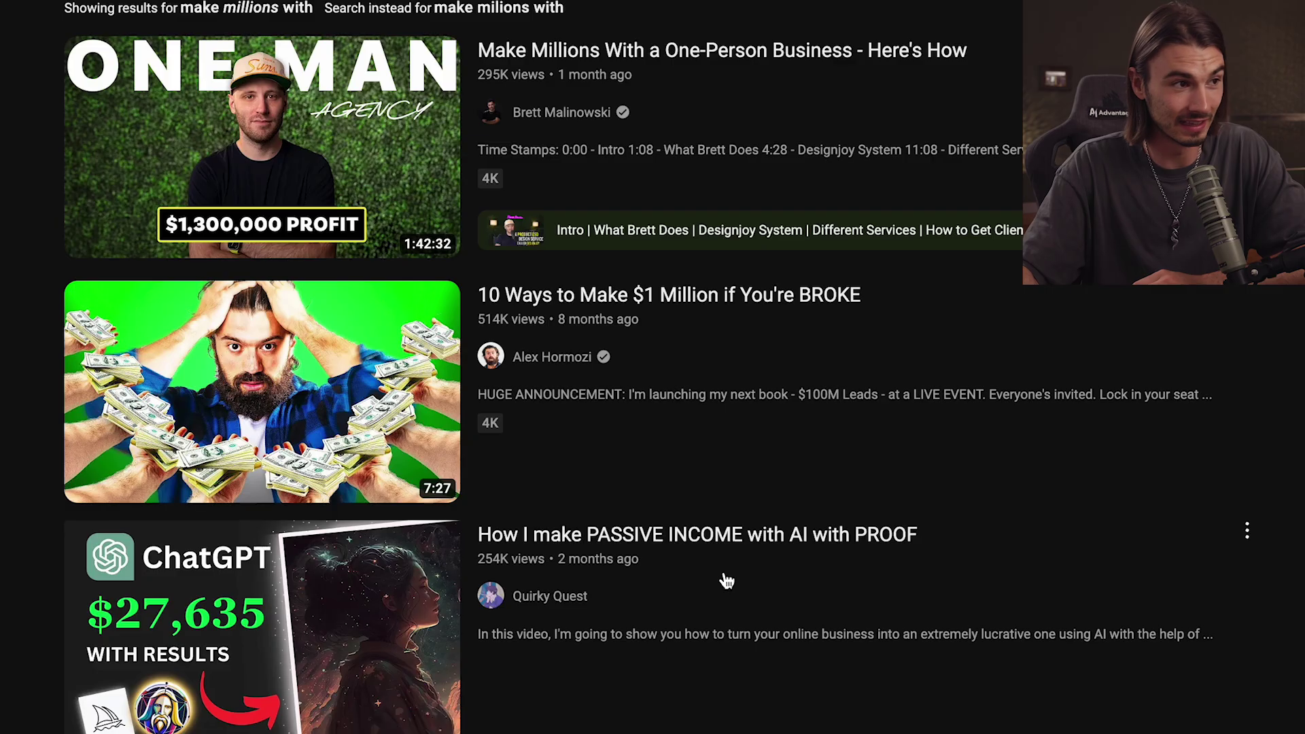
scroll(724, 580, "down", 1)
scroll(724, 579, "down", 7)
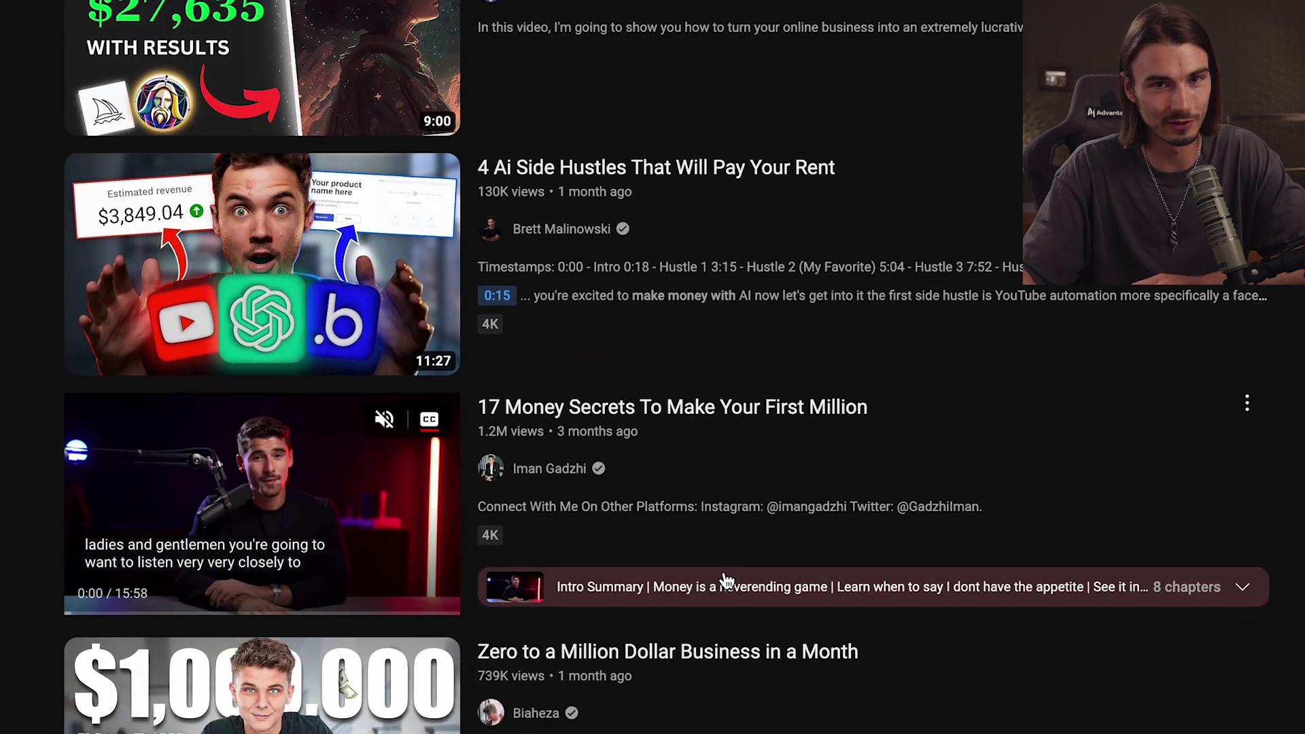
scroll(725, 580, "down", 2)
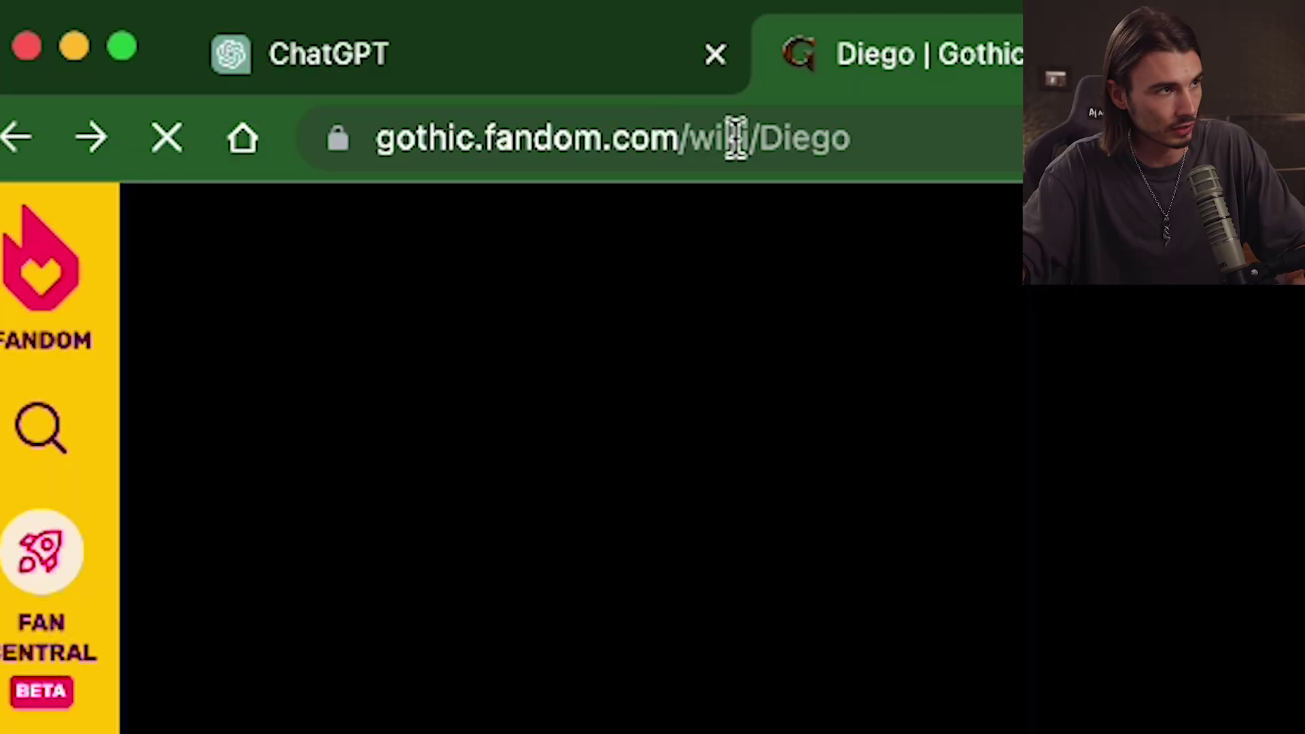
left_click(734, 137)
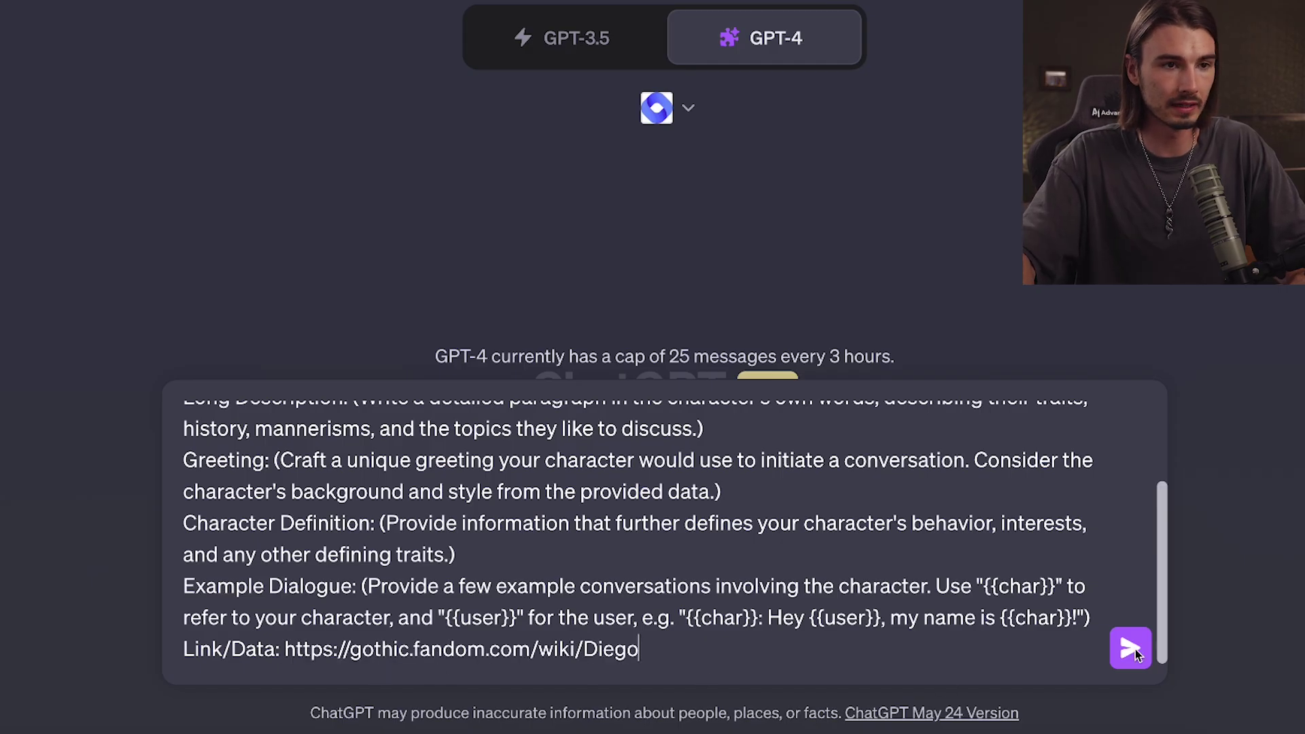
left_click(1136, 650)
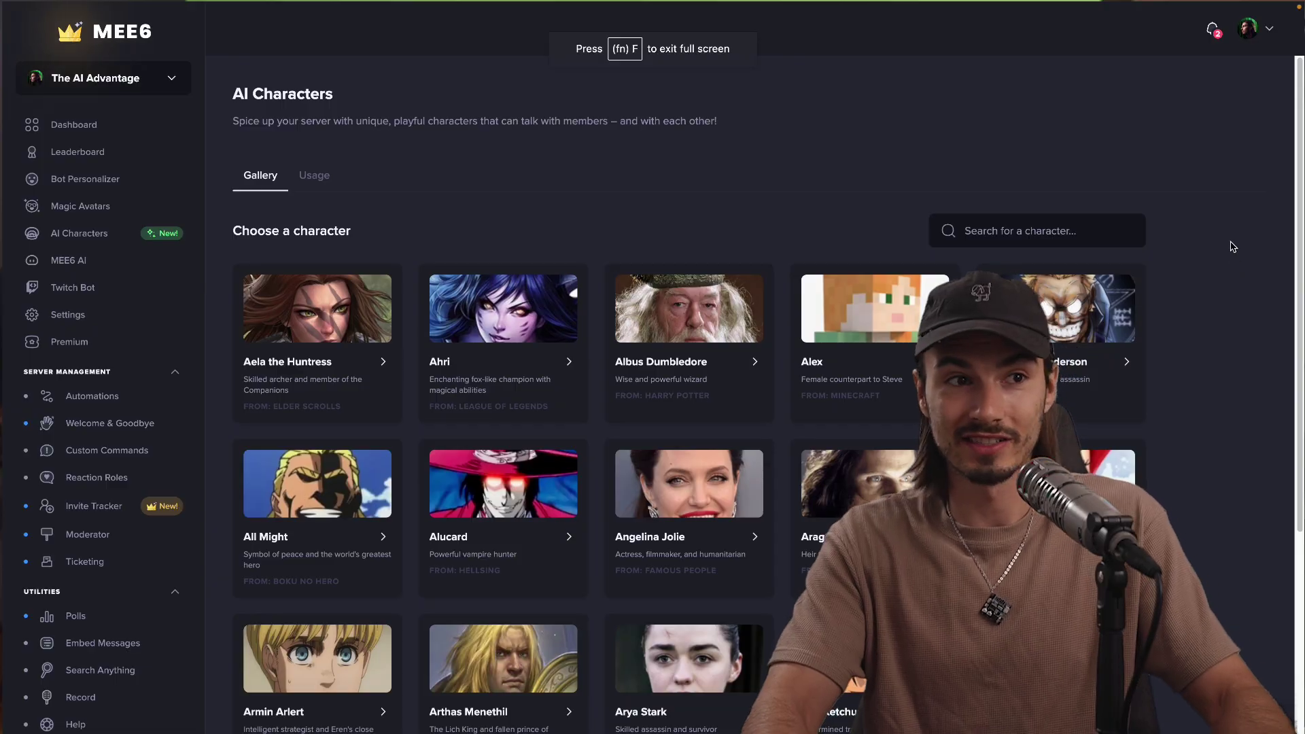
In MEE6, open Hermione Granger from the AI Characters gallery, allow the character to talk in the channels and open the channel selection.
scroll(1234, 247, "down", 1)
scroll(1059, 378, "down", 4)
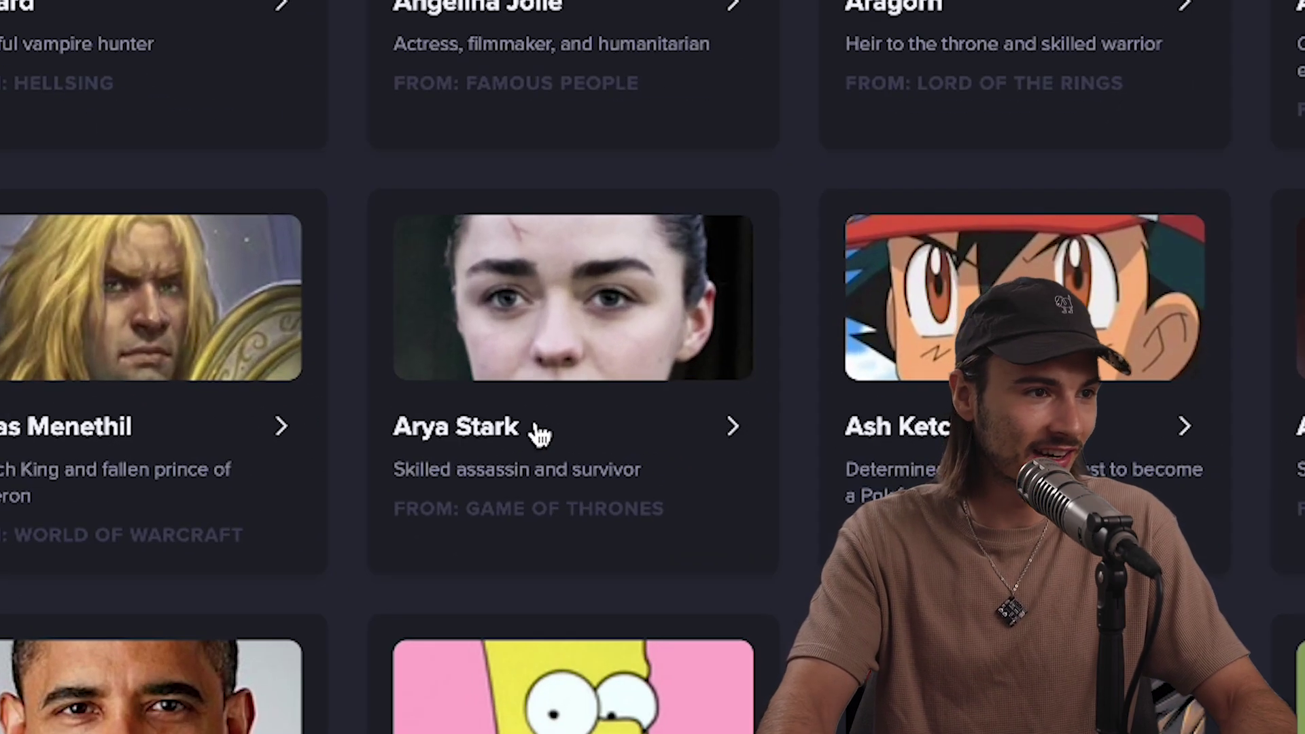
scroll(762, 373, "down", 20)
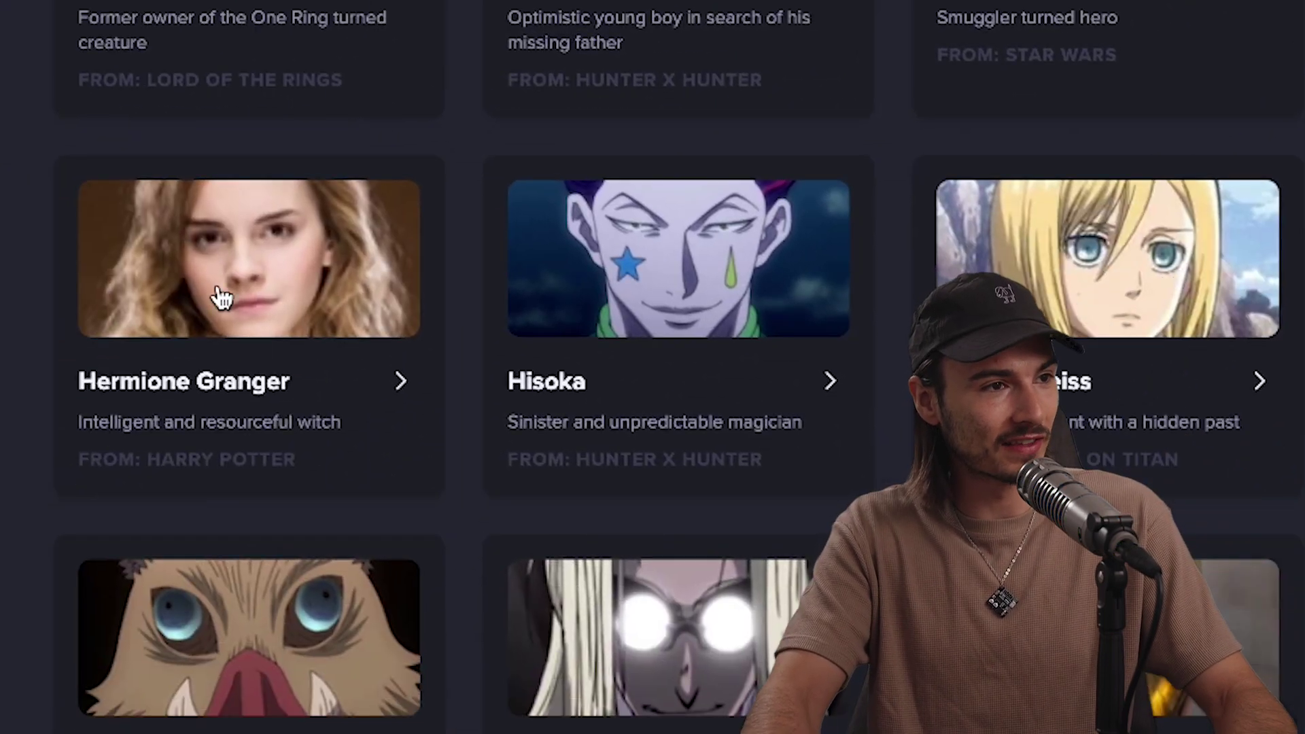
left_click(221, 298)
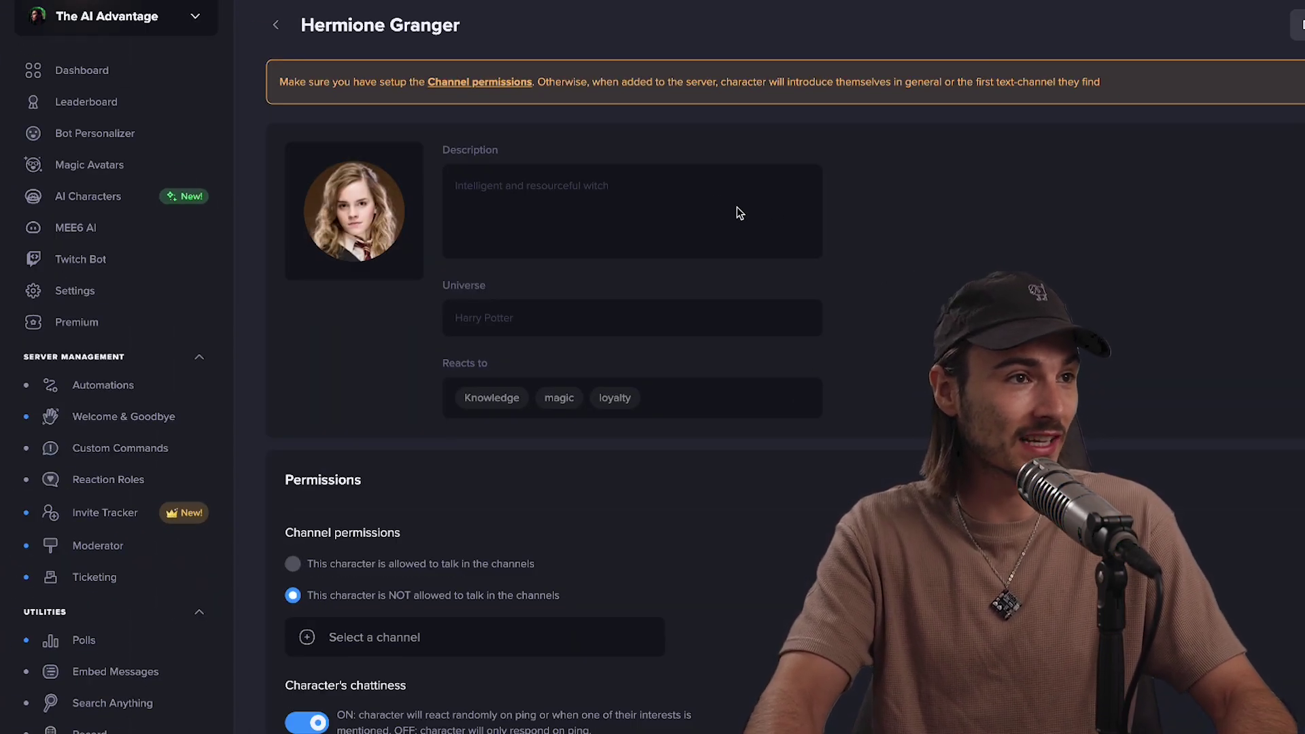
left_click(473, 564)
left_click(382, 603)
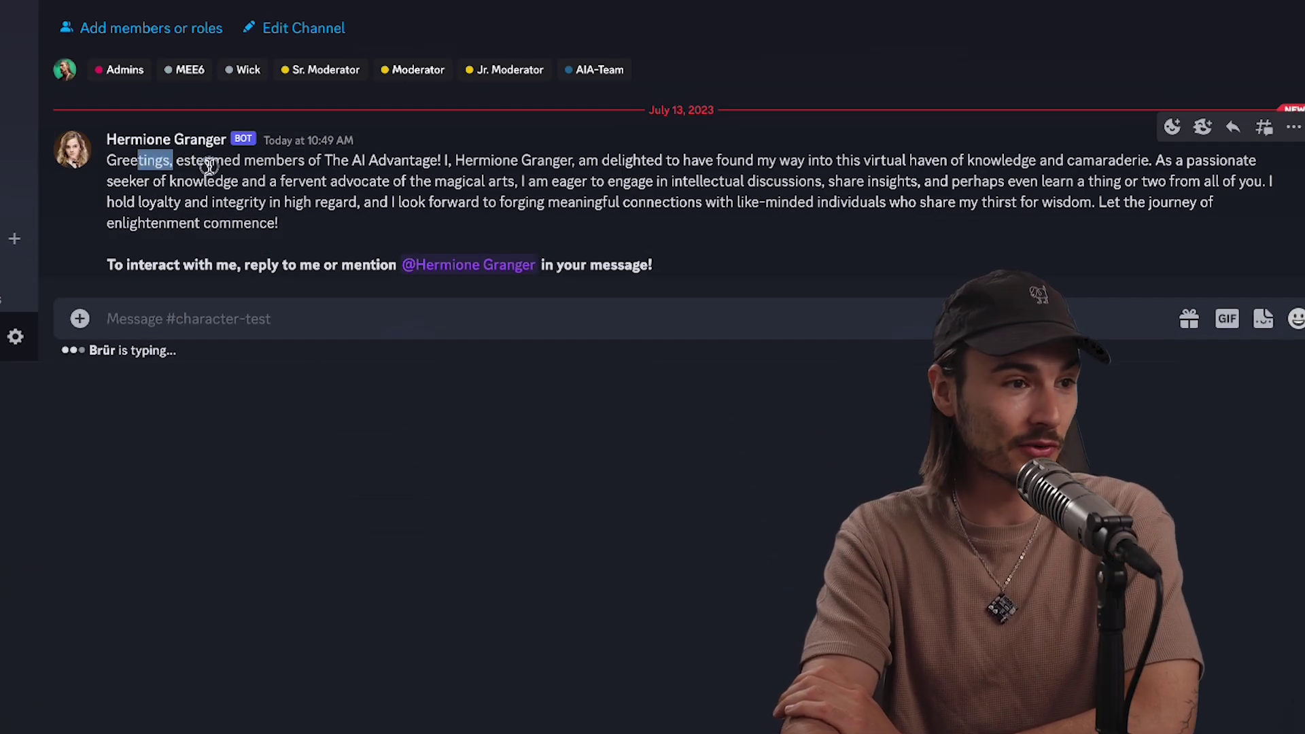
left_click_drag(209, 166, 164, 168)
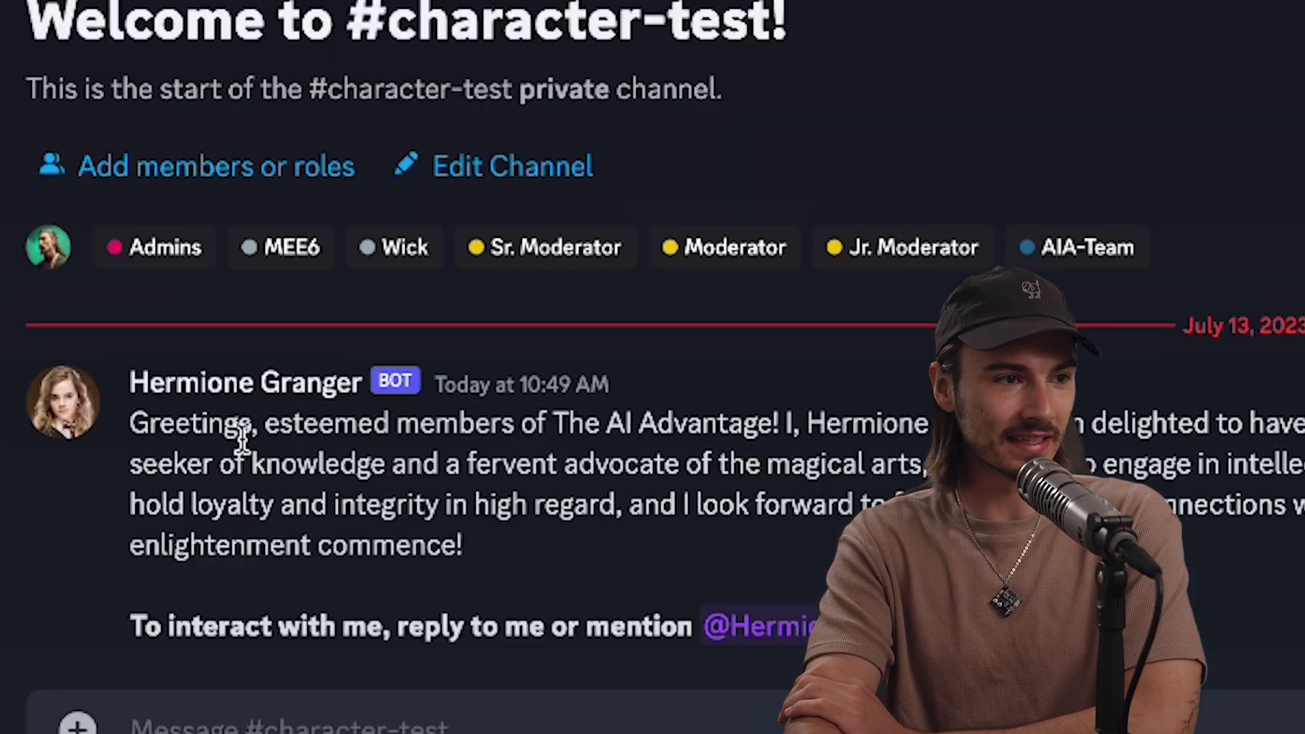
left_click_drag(345, 432, 716, 448)
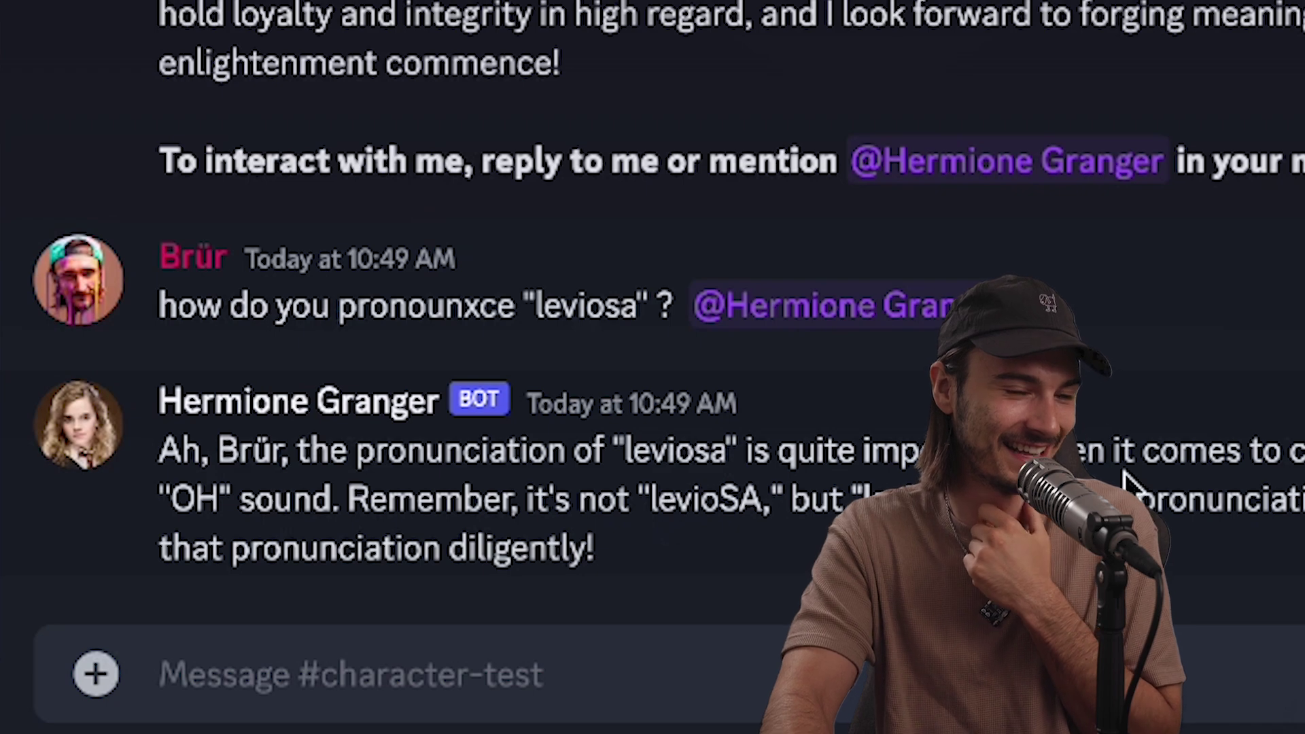
left_click_drag(463, 500, 693, 491)
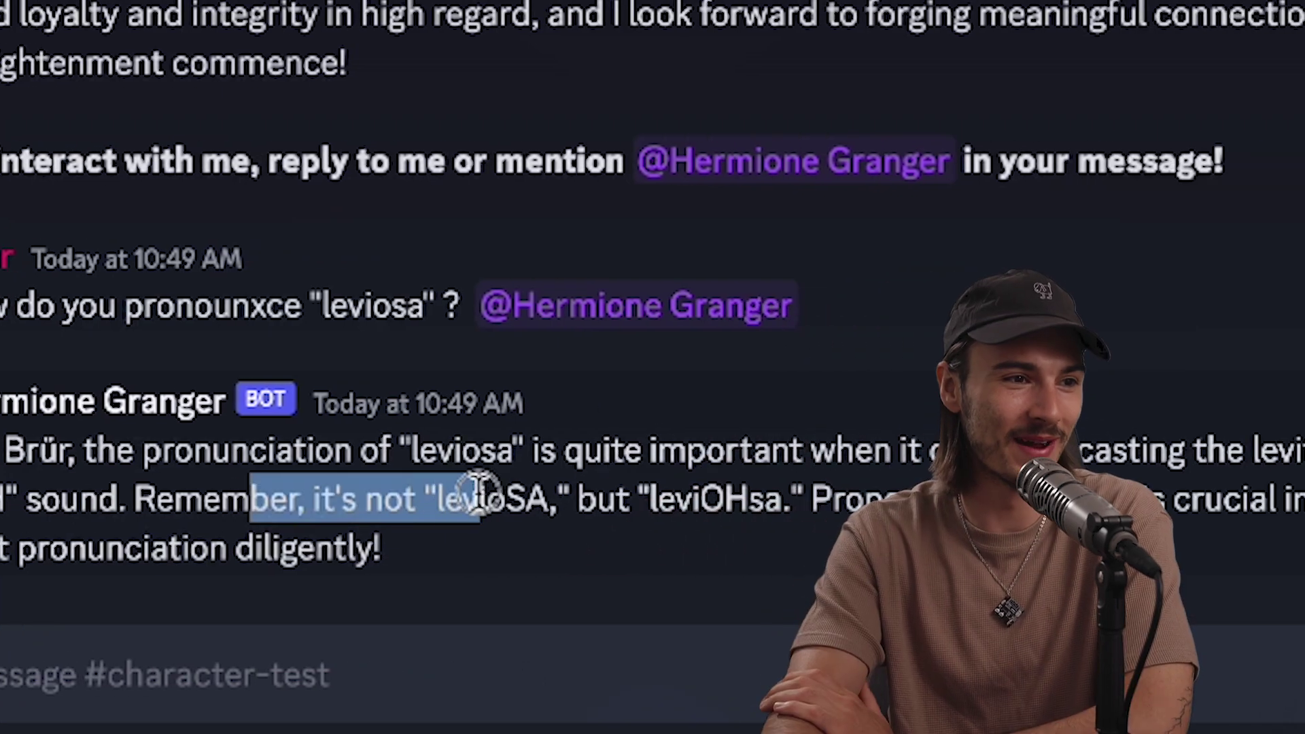
left_click(805, 468)
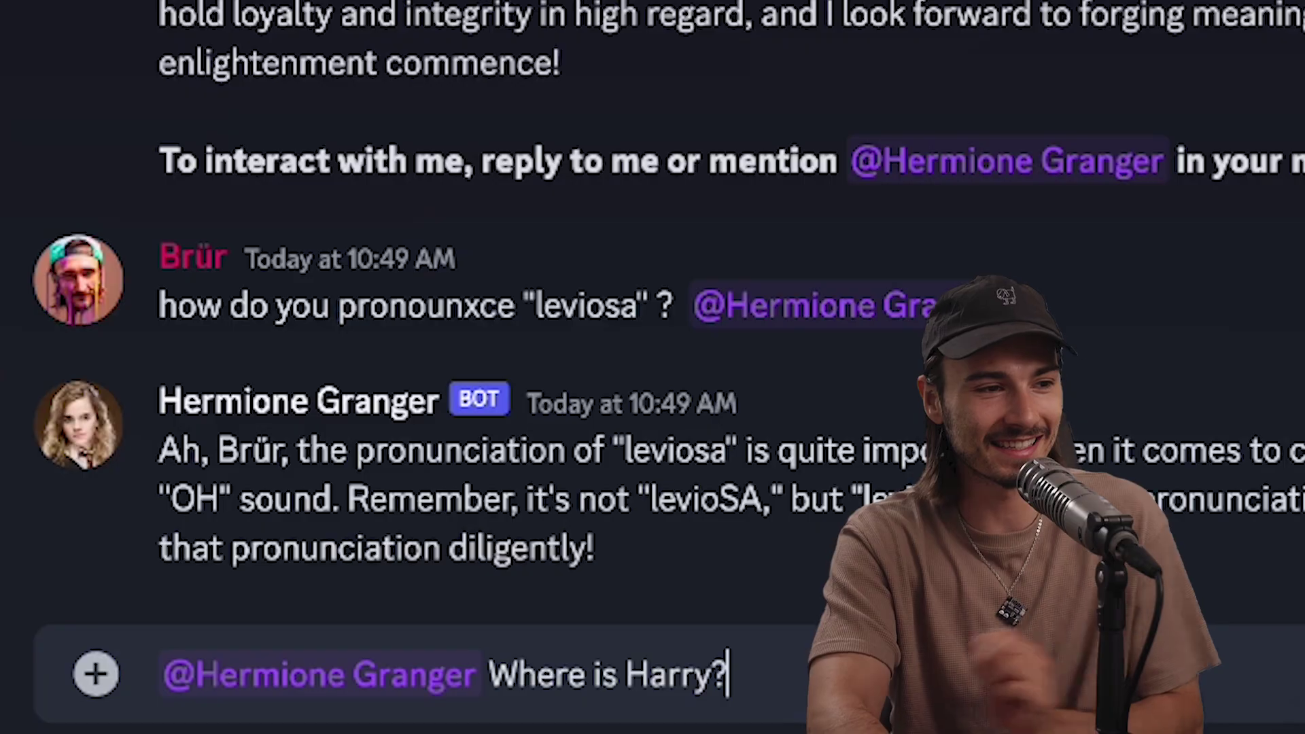
key("Return")
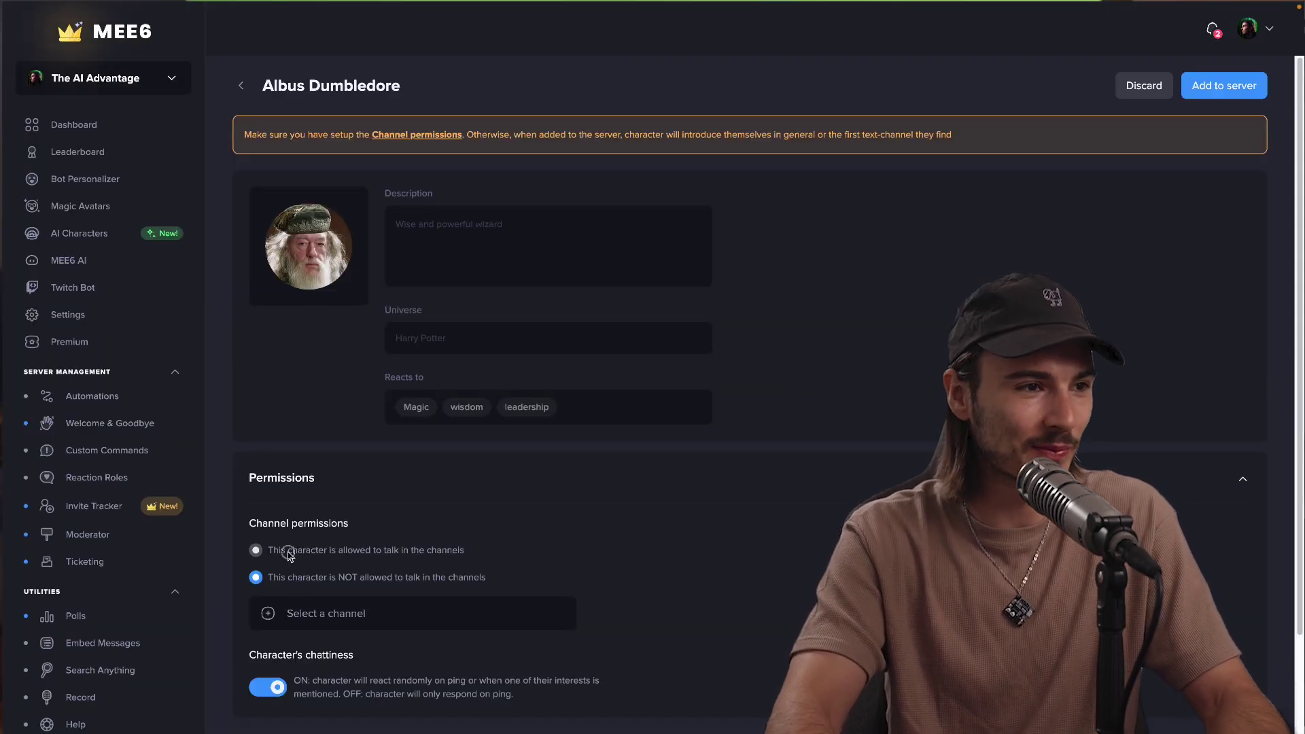
In MEE6, allow the Albus Dumbledore character to talk in the channels and open the channel selection.
left_click(288, 554)
left_click(415, 616)
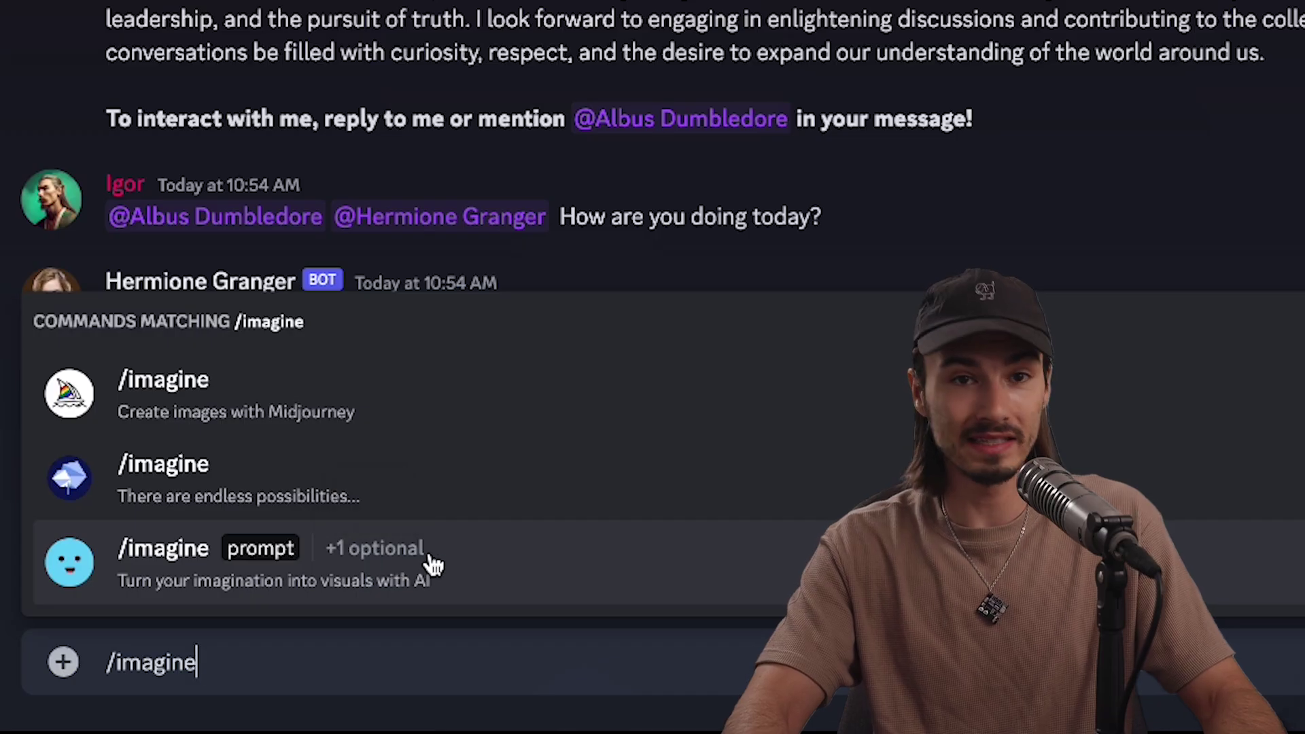
In Discord, choose the /imagine command that takes a prompt and turns imagination into visuals with AI.
left_click(433, 564)
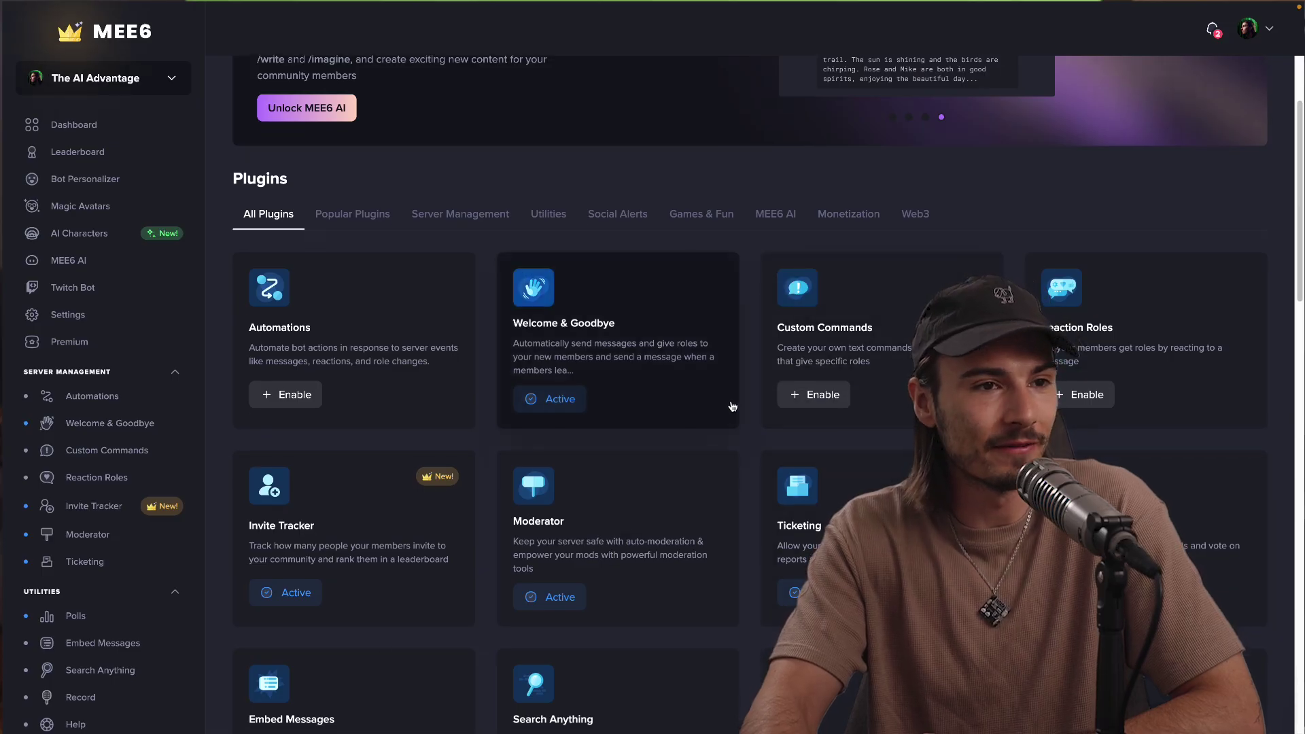
scroll(748, 408, "down", 1)
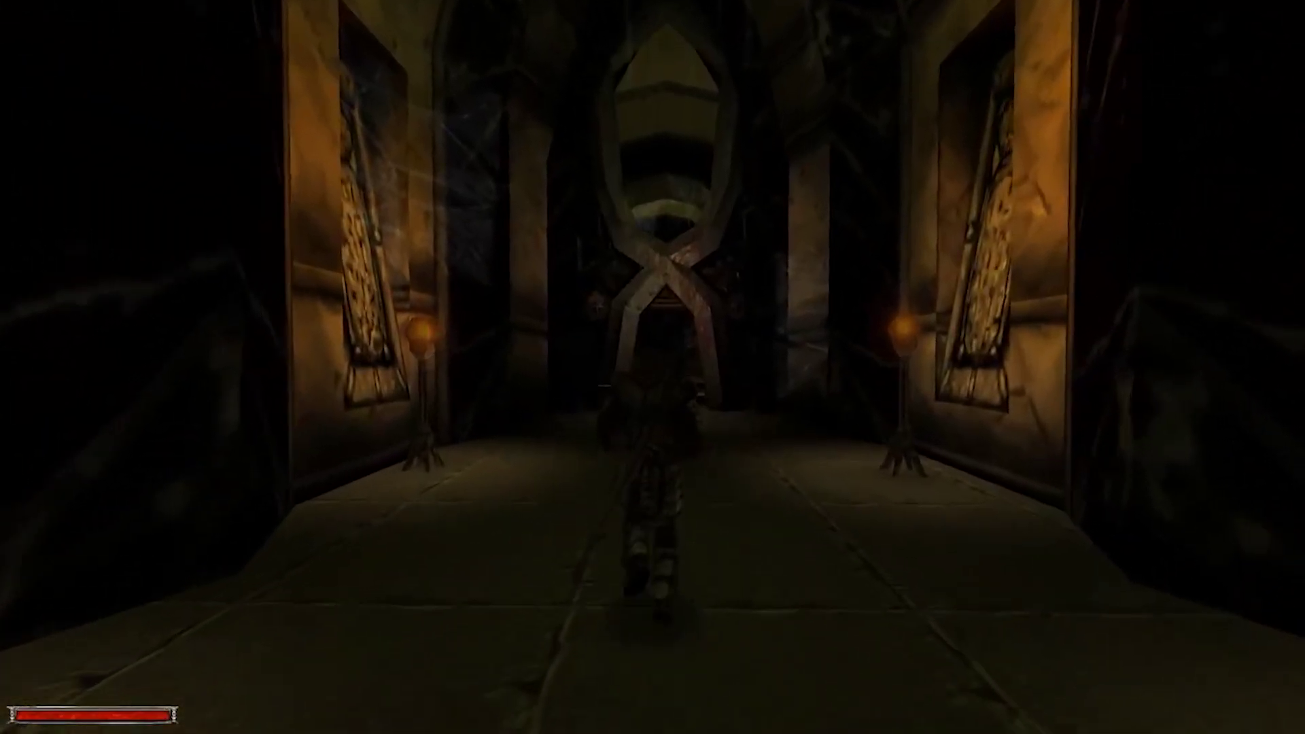
Review Diego's generated profile in ChatGPT, from the short description through the greeting and character definition to the example dialogue.
left_click_drag(226, 248, 556, 266)
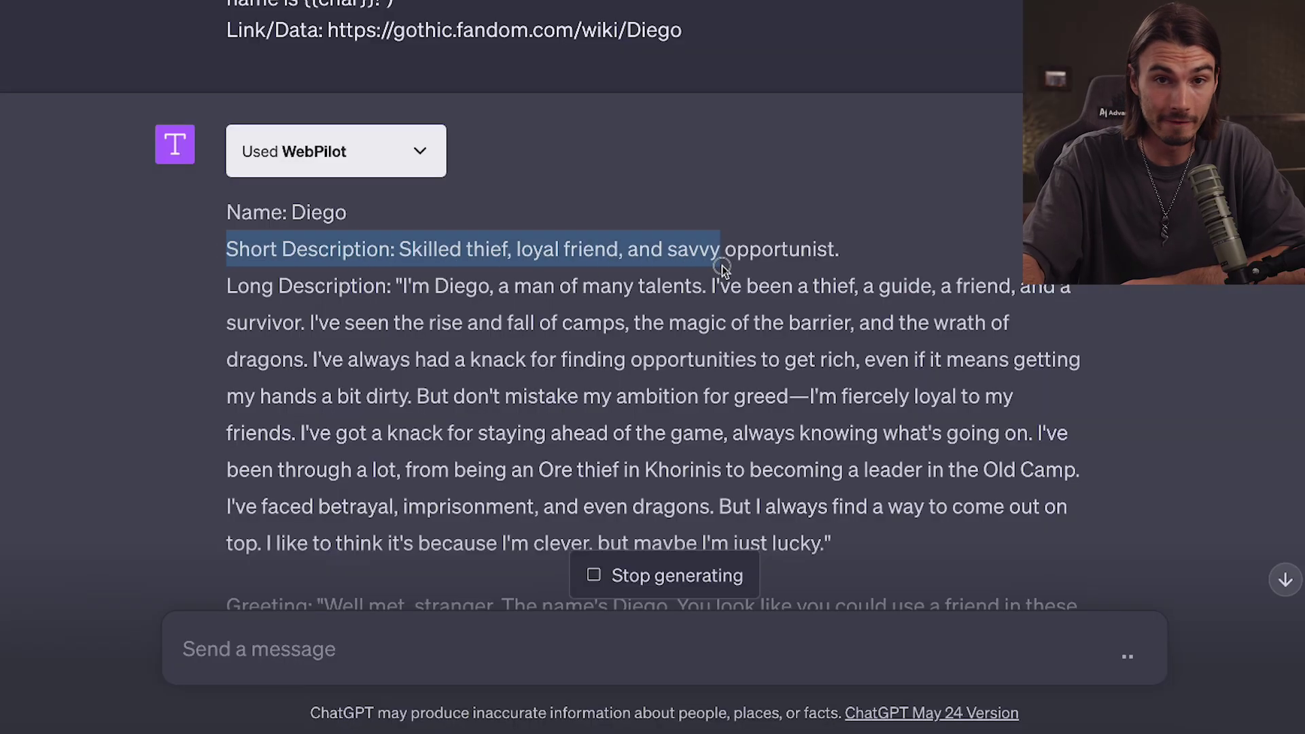
left_click(583, 271)
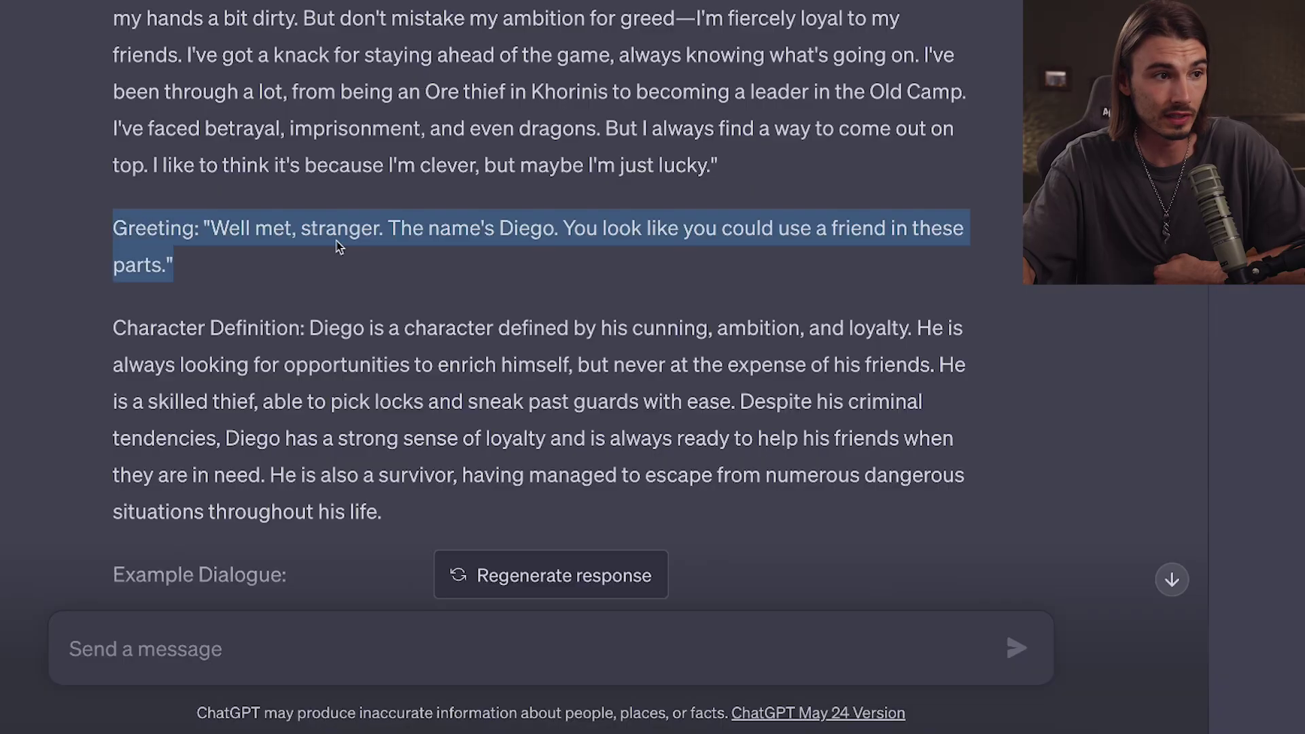
scroll(622, 270, "down", 1)
scroll(623, 270, "down", 5)
left_click_drag(125, 166, 1034, 485)
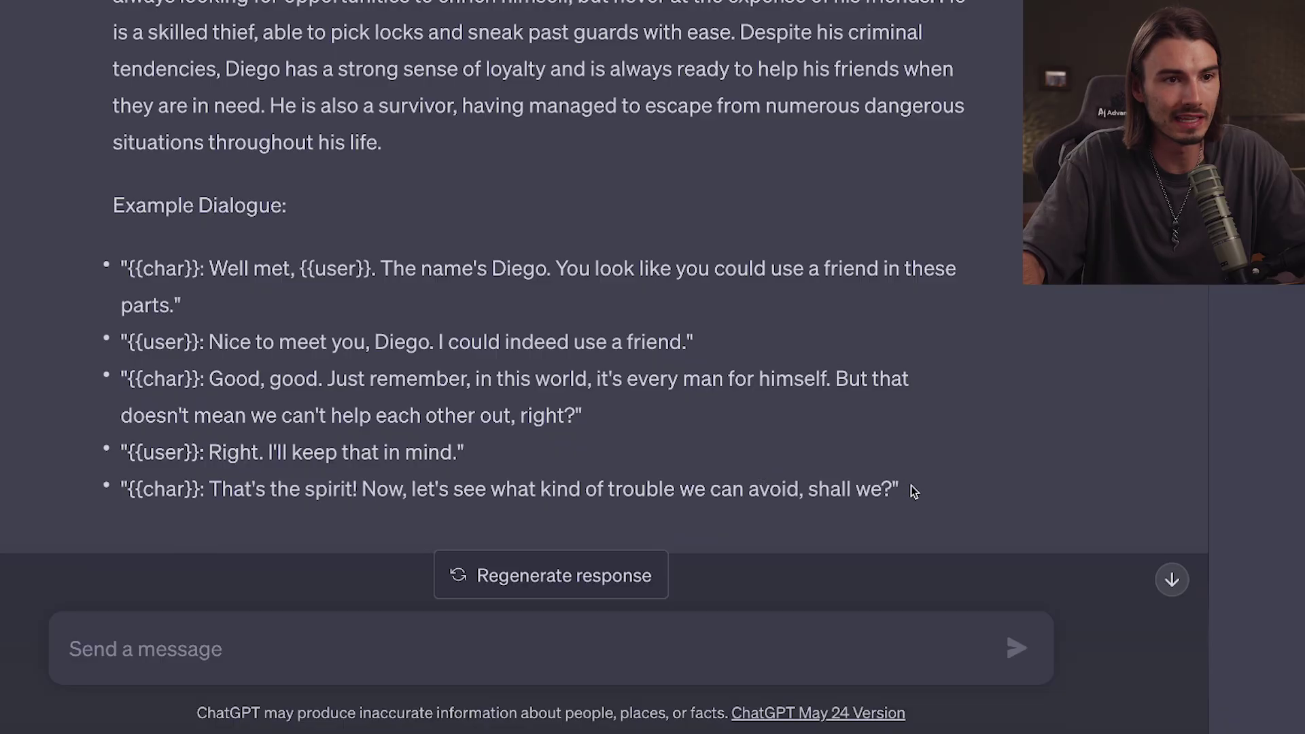
left_click_drag(911, 489, 120, 200)
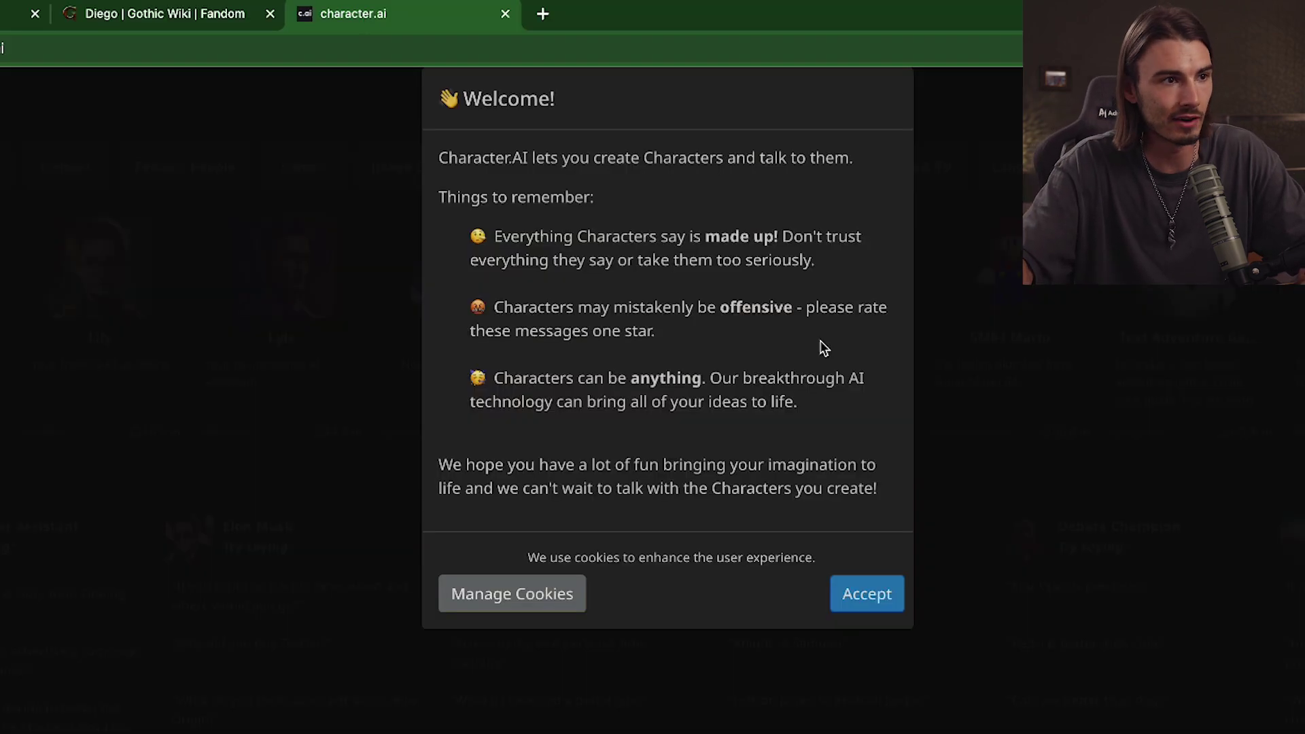
In character.ai, accept the welcome notice, start creating a new character and open its advanced details.
left_click(881, 601)
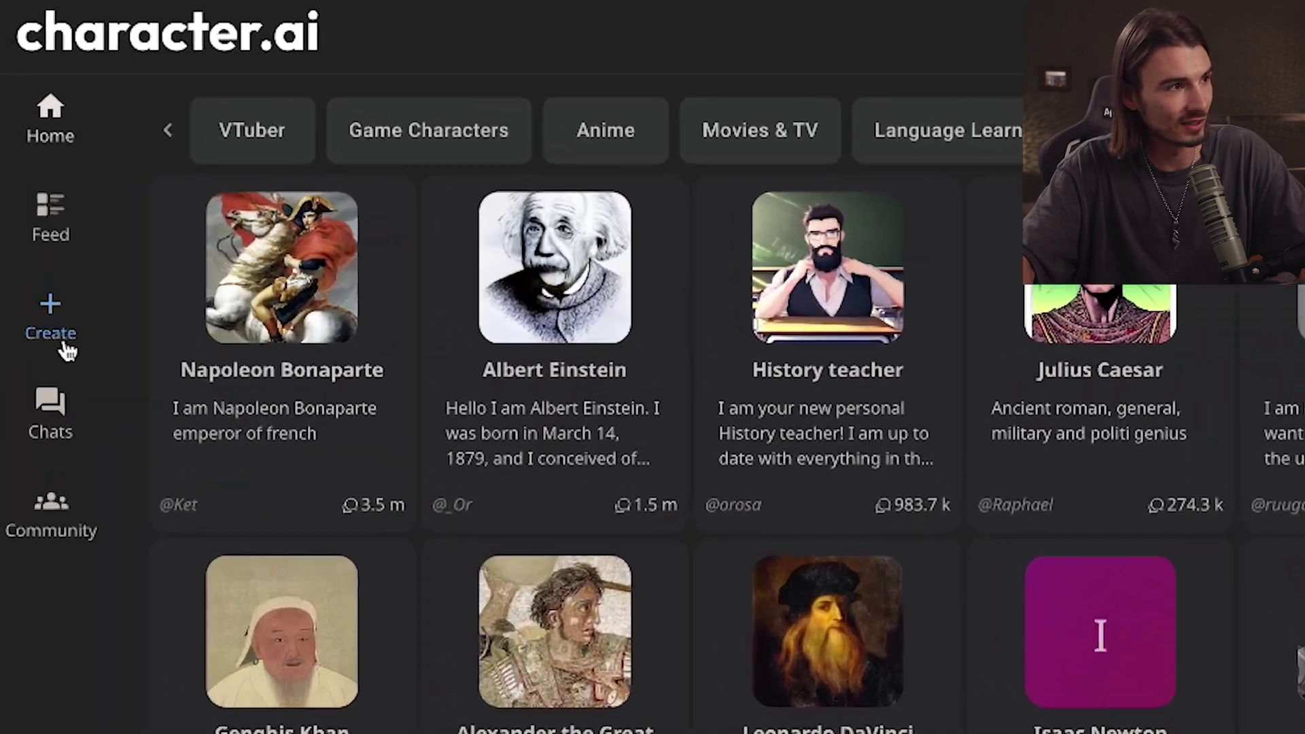
left_click(29, 217)
left_click(243, 325)
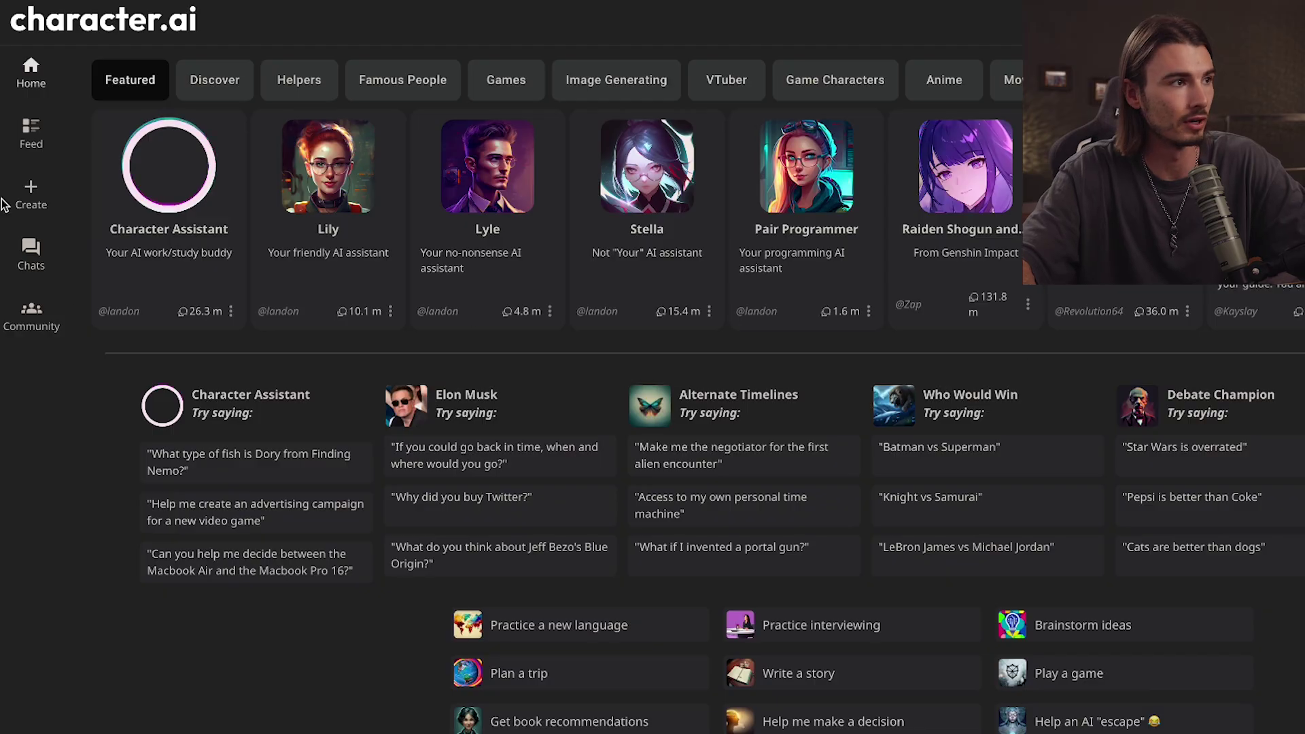
left_click(33, 204)
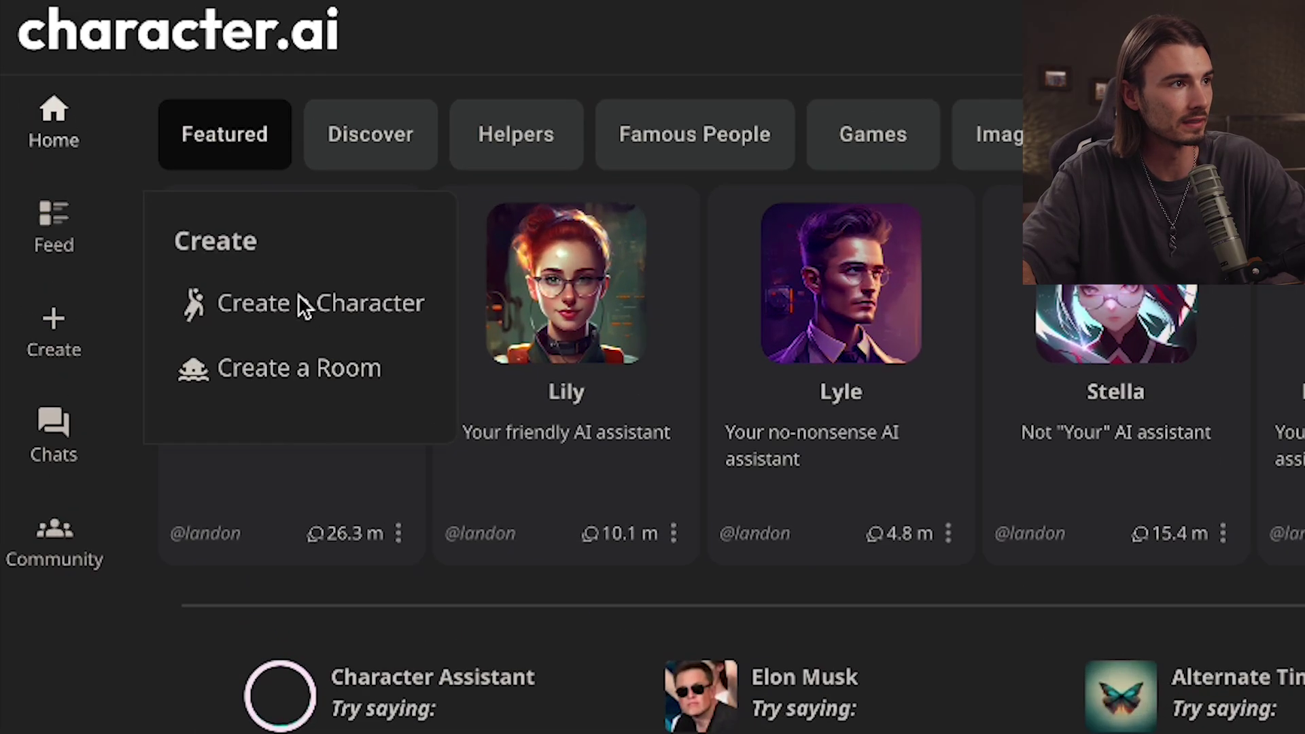
left_click(242, 246)
scroll(1047, 557, "down", 1)
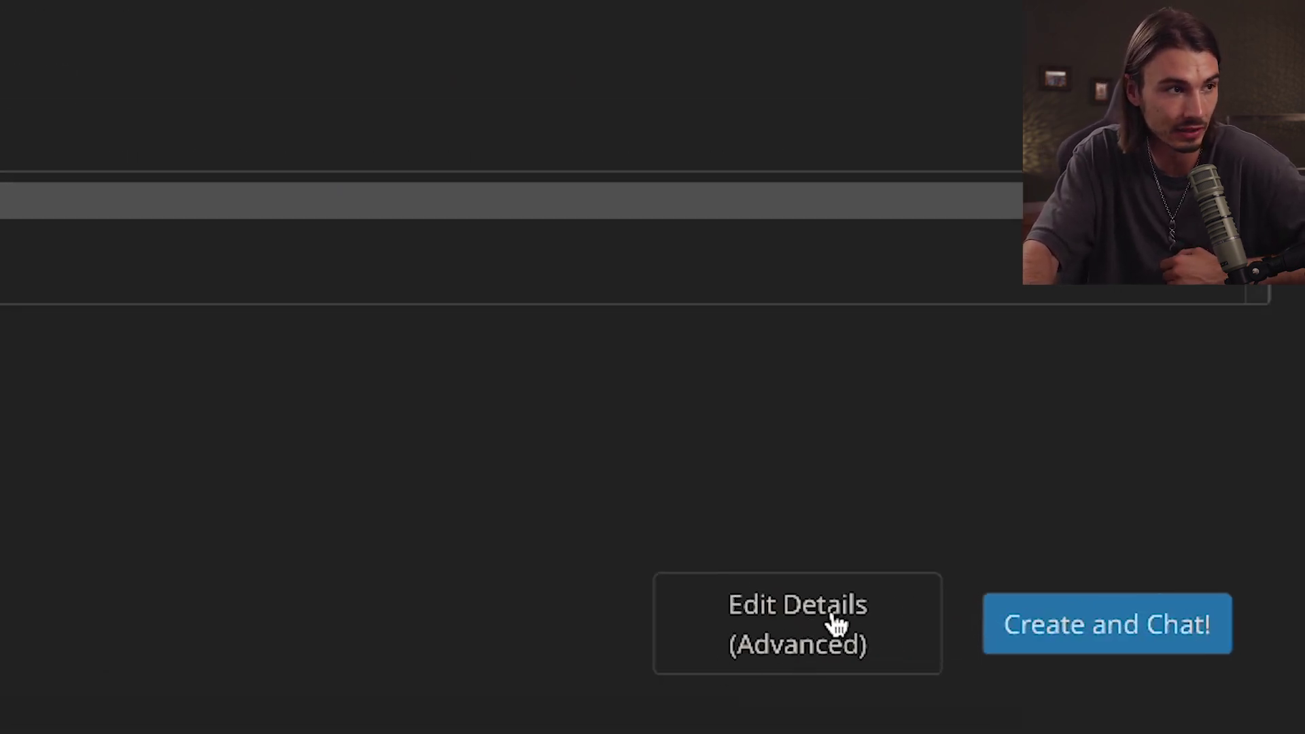
left_click(836, 625)
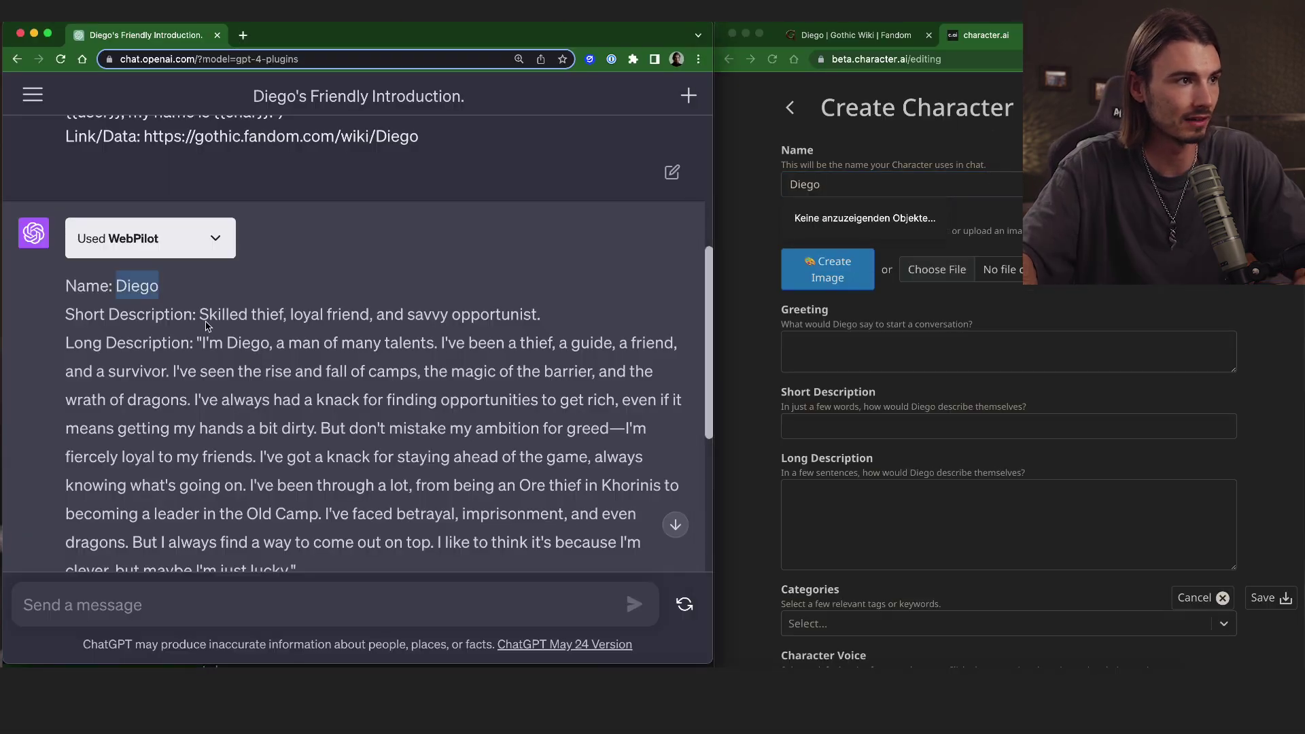
Name the character Diego and set the short description to "Skilled thief, loyal friend, and savvy opportunist".
scroll(207, 326, "down", 2)
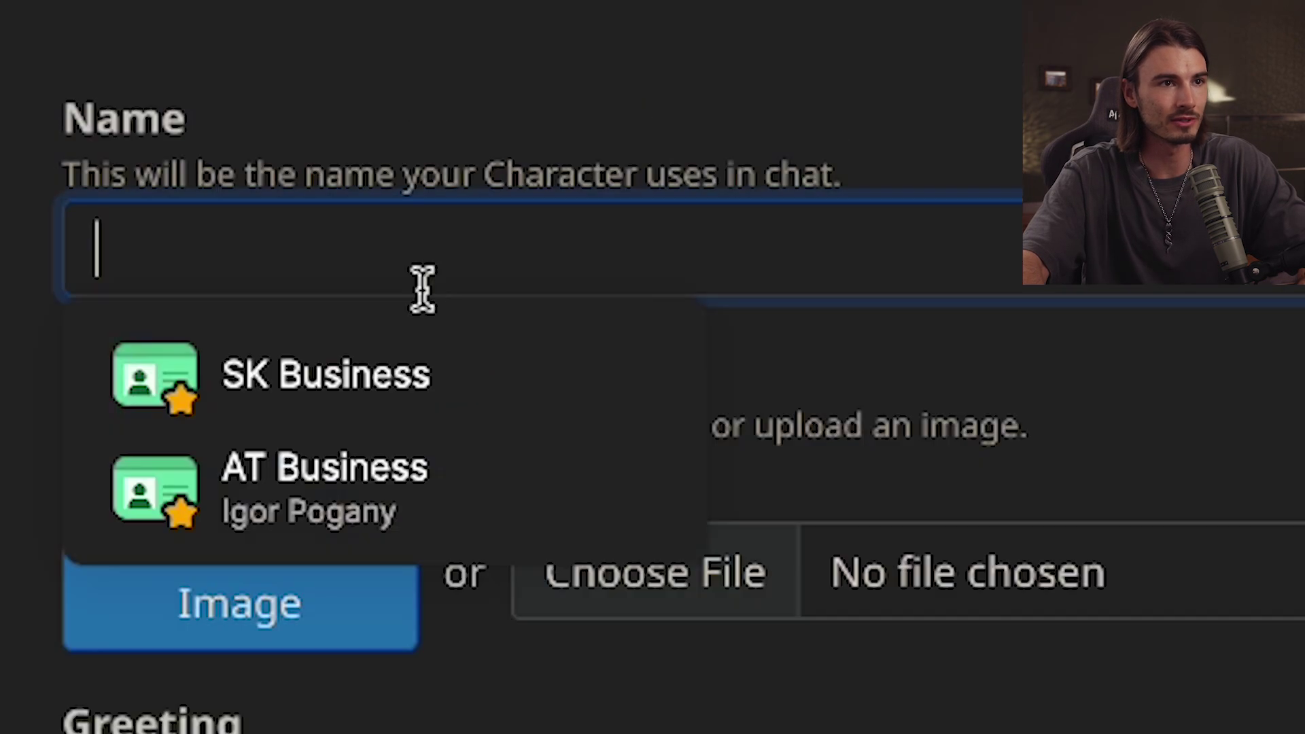
type("Diego")
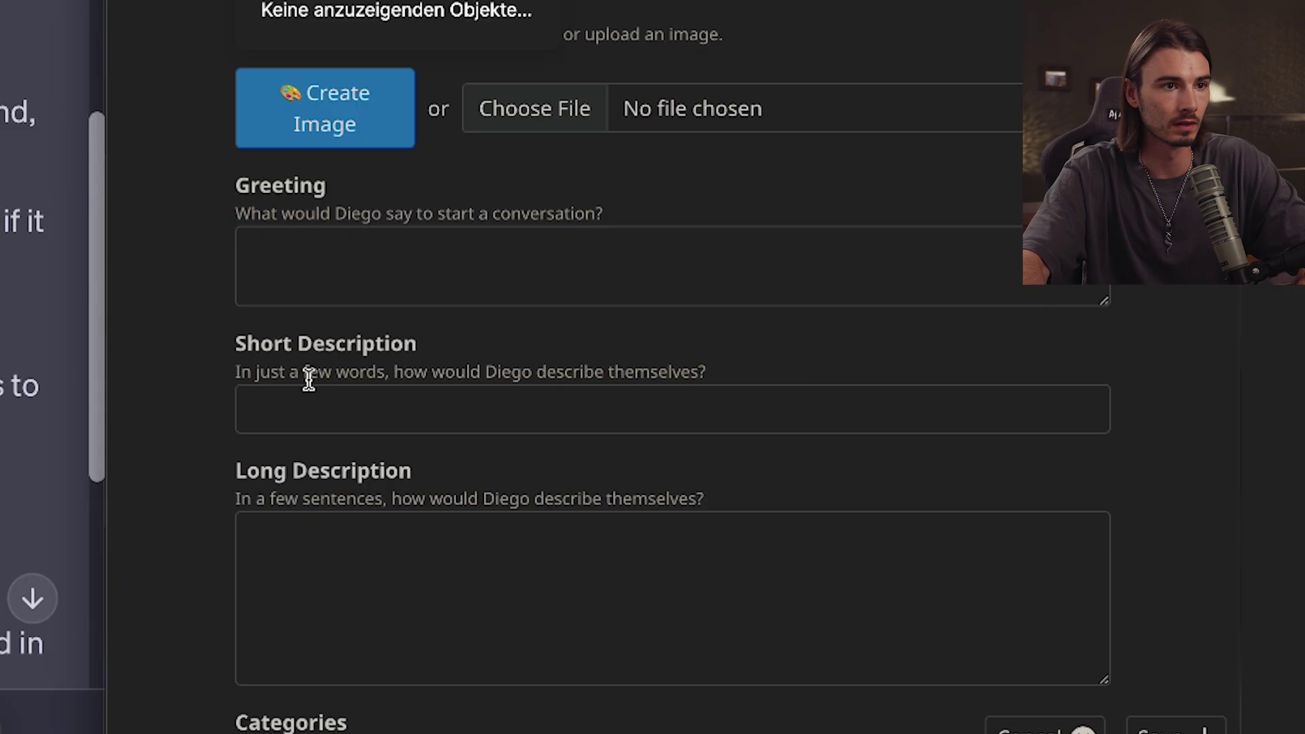
left_click(309, 408)
type("Skilled thief, loyal friend, and savvy opportunist.")
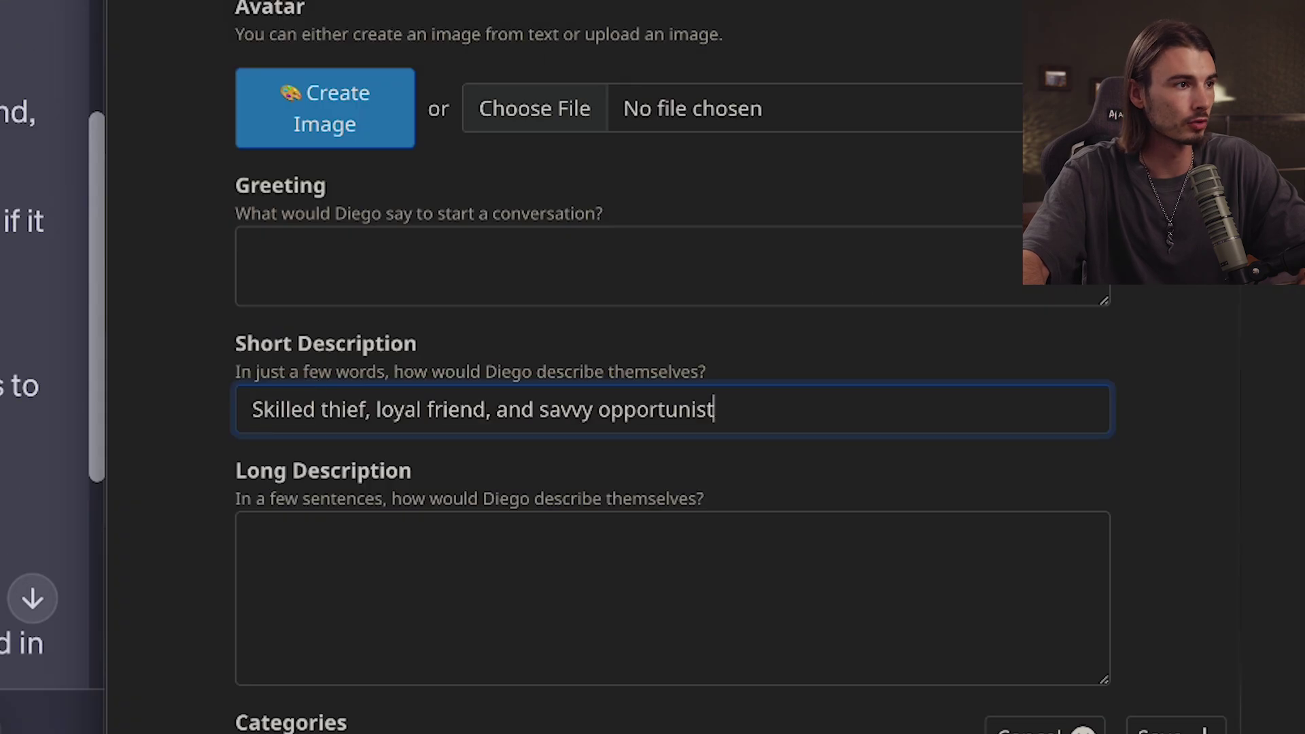
Fill in the long description beginning "I'm Diego, a man of many talents" and the greeting beginning "Well met, stranger" from ChatGPT's response.
type("I'm Diego, a man of many talents. I've been a thief, a guide, a friend, and a survivor. I've seen the rise and fall of camps, the magic of the barrier, and the wrath of dragons. I've always had a knack for finding opportunities to get rich, even if it means getting my hands a bit dirty. But don't mistake my ambition for greed—I'm fiercely loyal to my friends. I've got a knack for staying ahead of the game, always knowing what's going on. I've been through a lot, from being an Ore thief in Khorin")
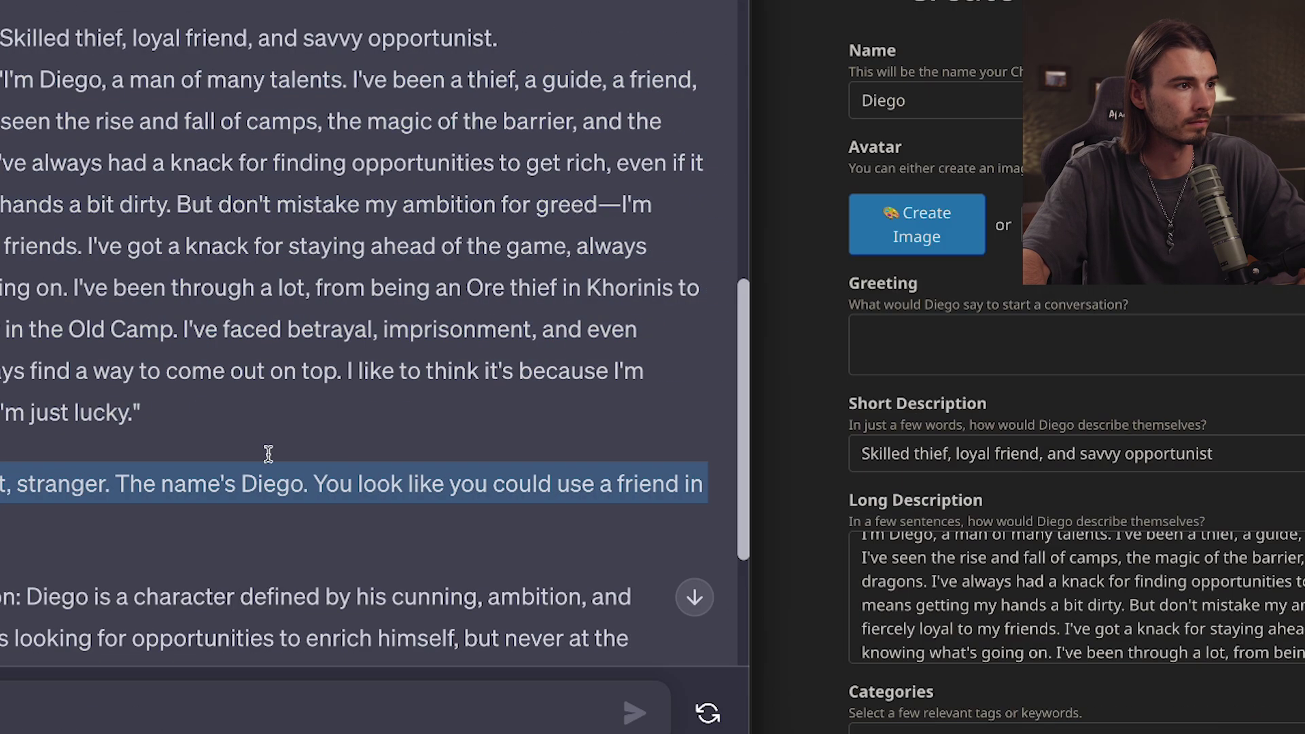
type("Well met, stranger. The name's Diego. You look like you could use a friend in these parts.")
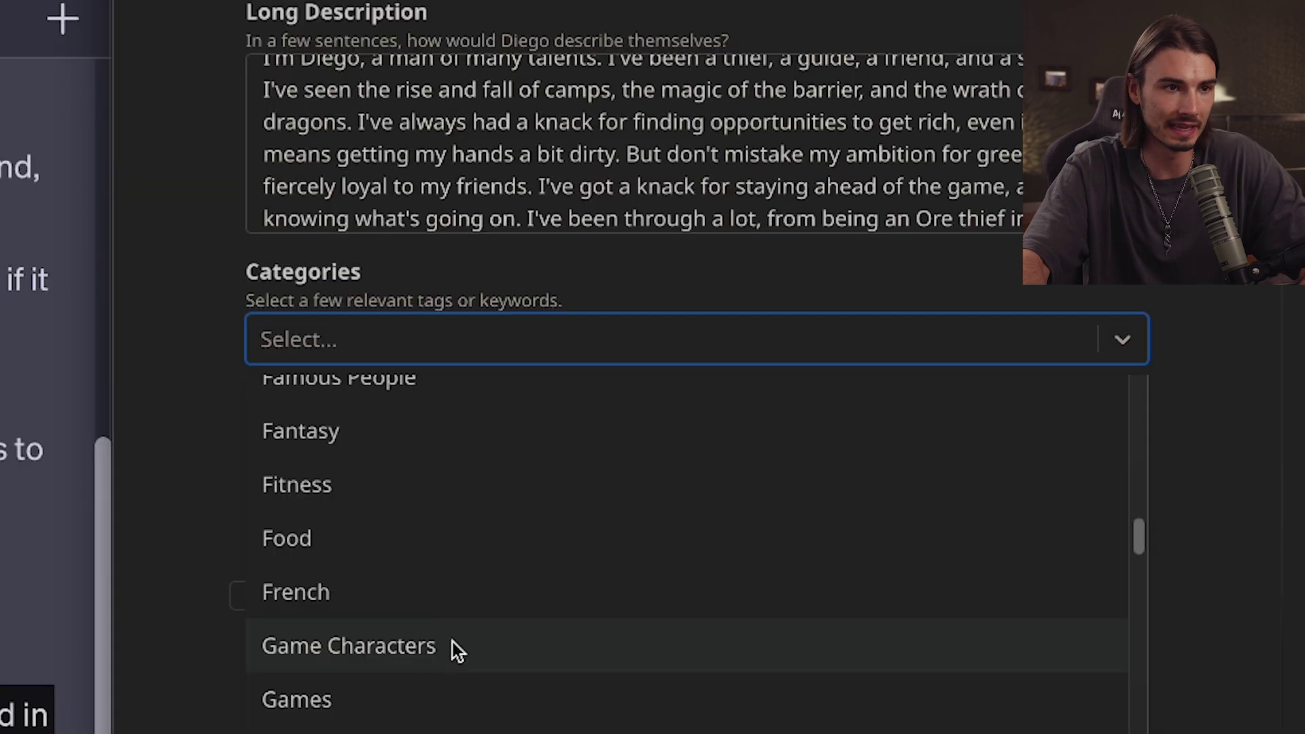
Assign the Game Characters category to Diego and open the character voice choices.
left_click(451, 646)
left_click(192, 455)
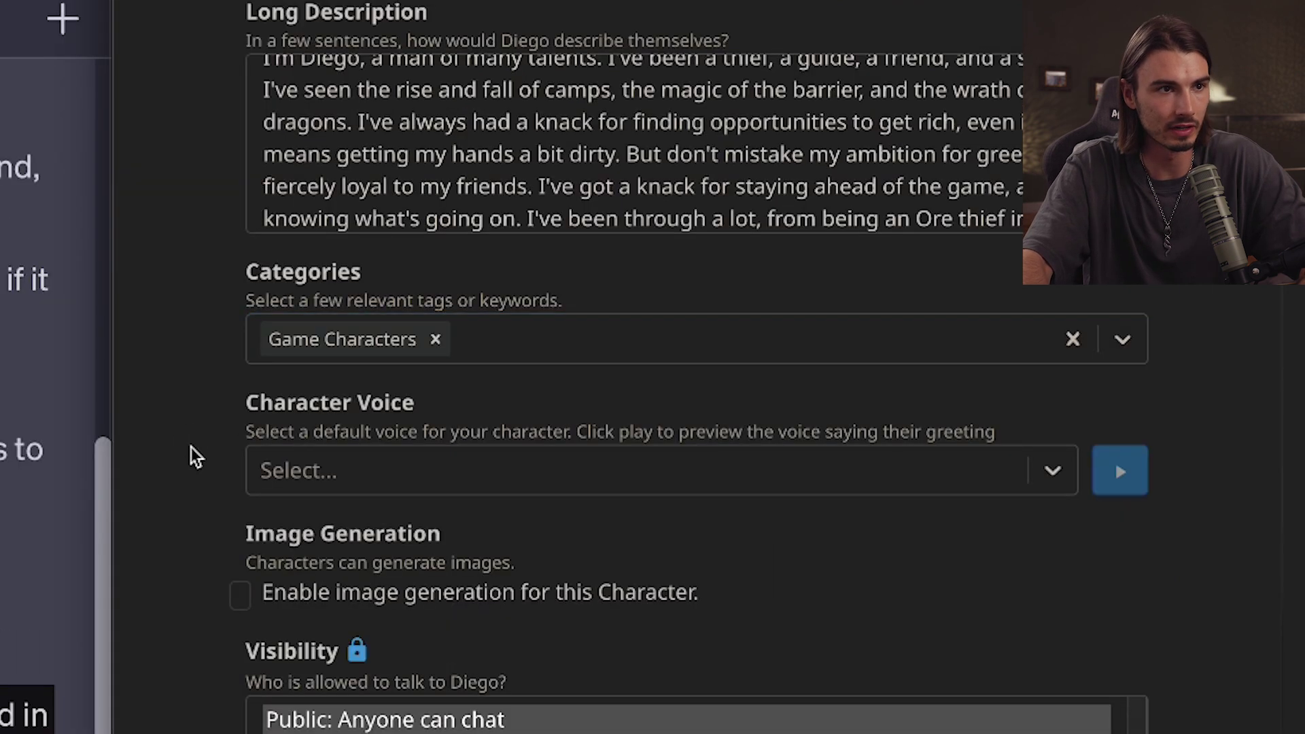
left_click(318, 488)
Fill Diego's advanced definition with the Character Definition and Example Dialogue from ChatGPT's response and save the character.
scroll(166, 548, "down", 3)
left_click_drag(65, 196, 679, 503)
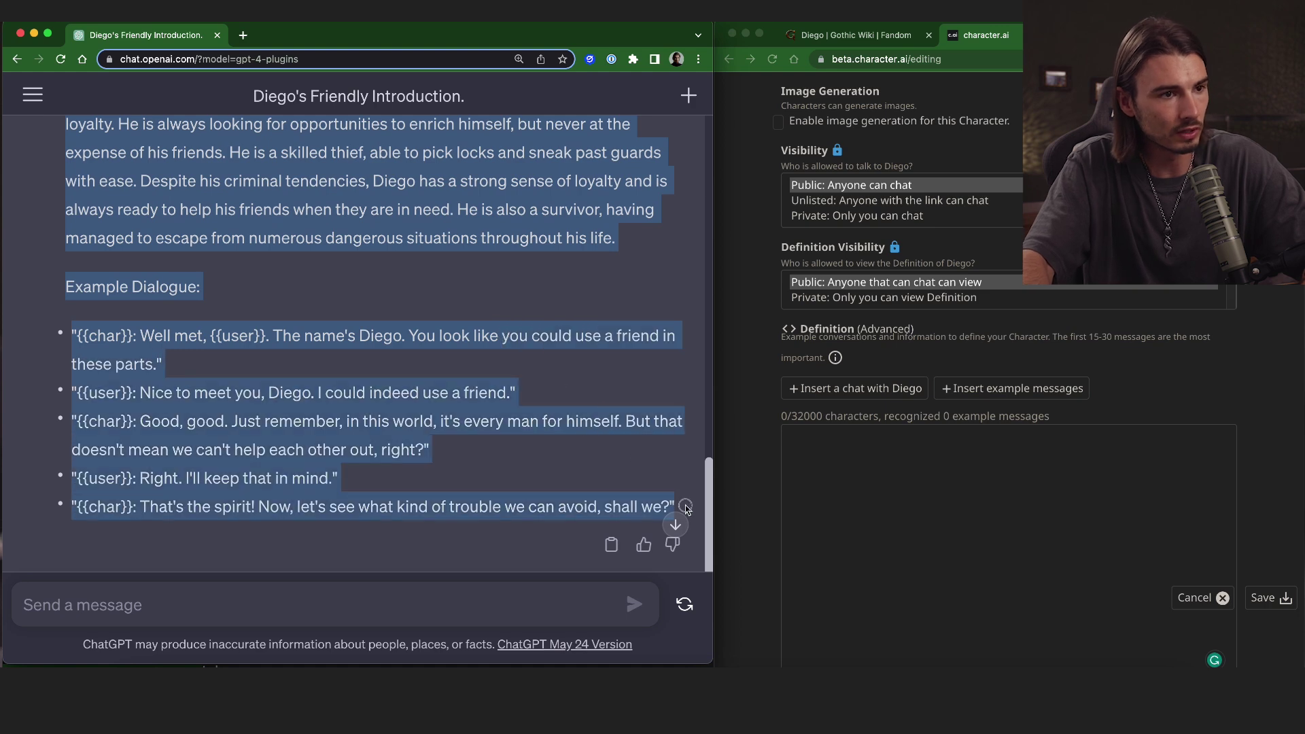
scroll(341, 340, "up", 2)
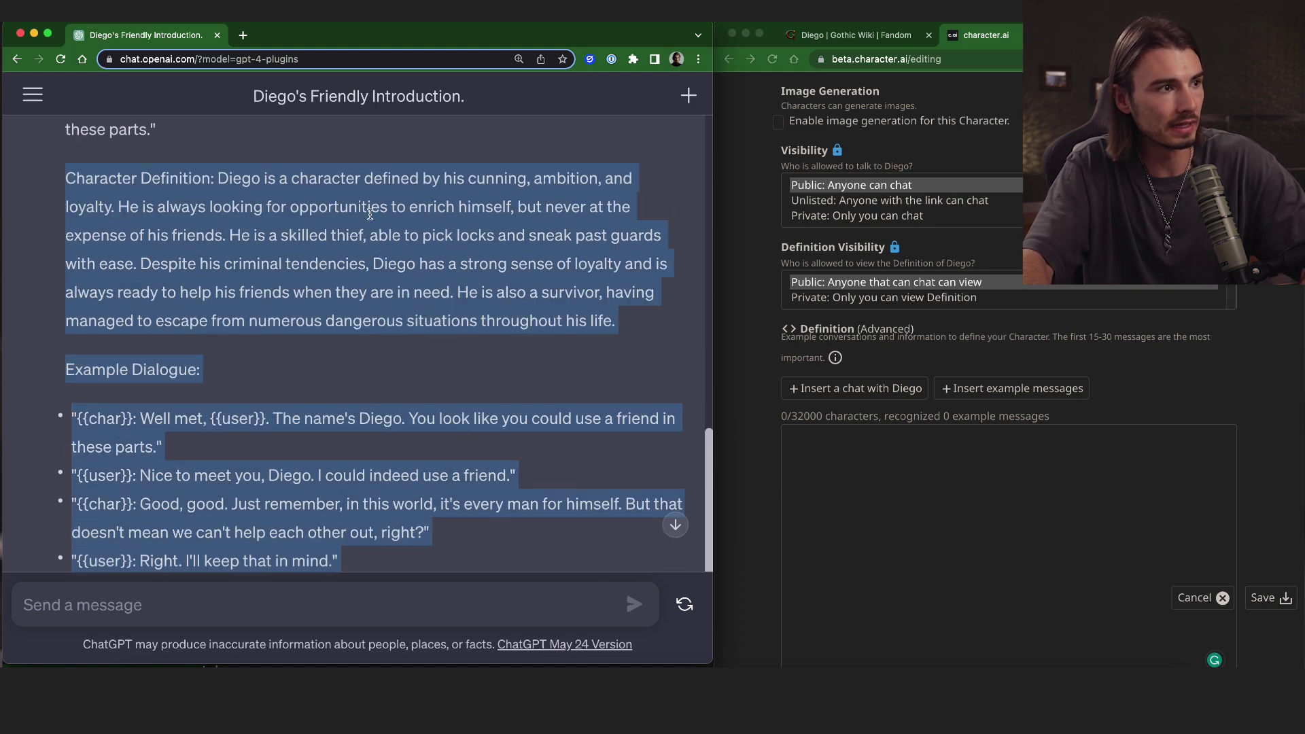
key("super+c")
left_click(830, 441)
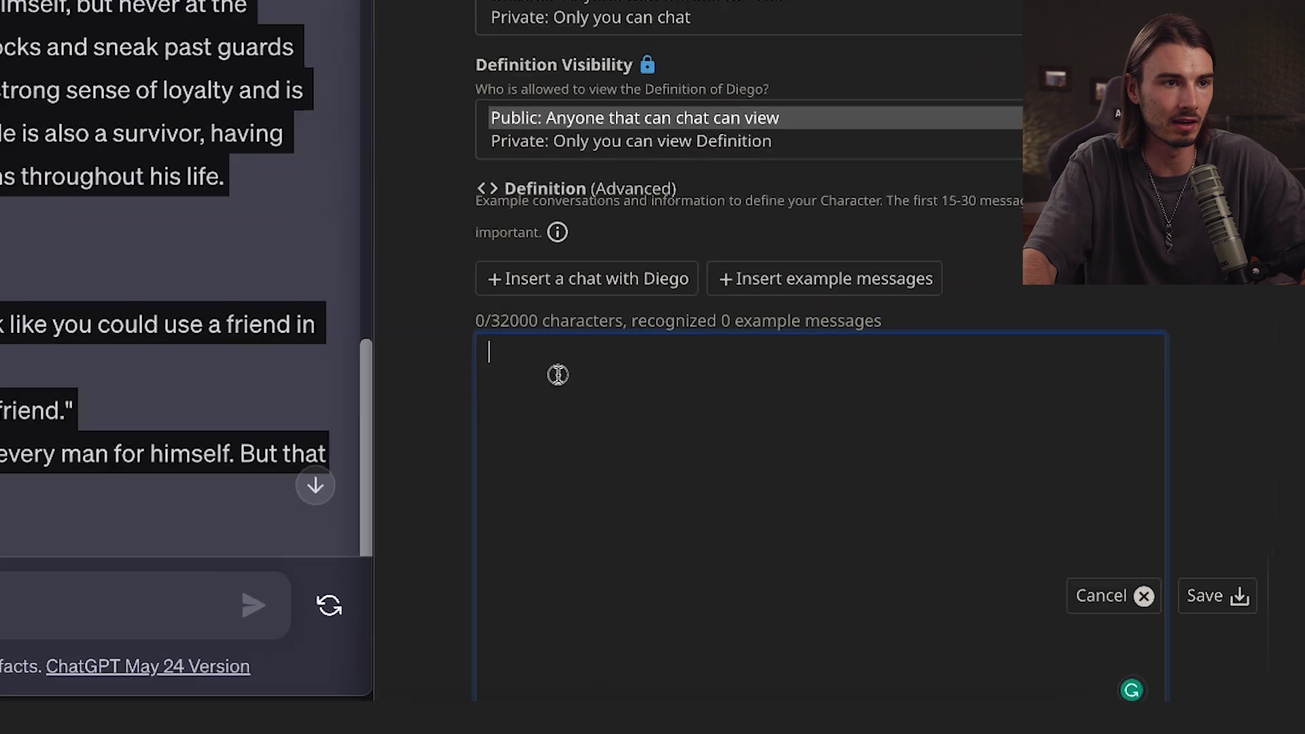
key("super+v")
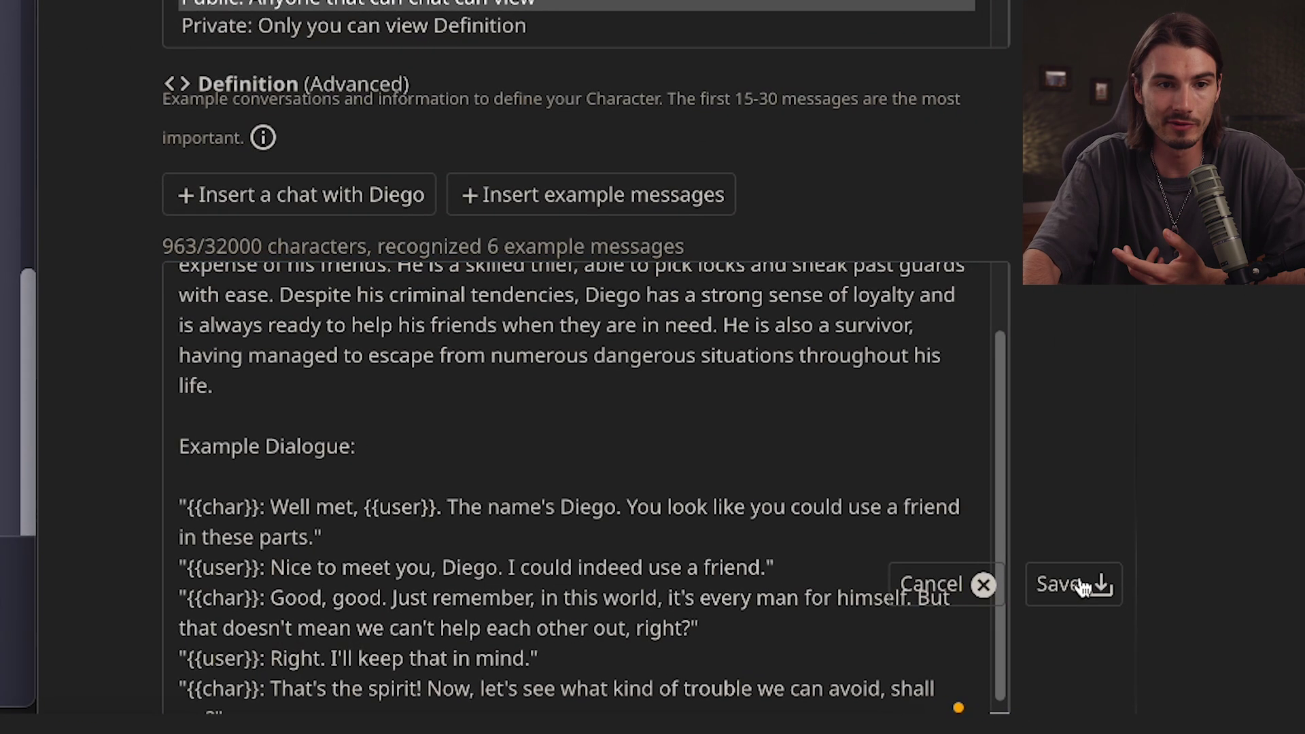
left_click(1176, 595)
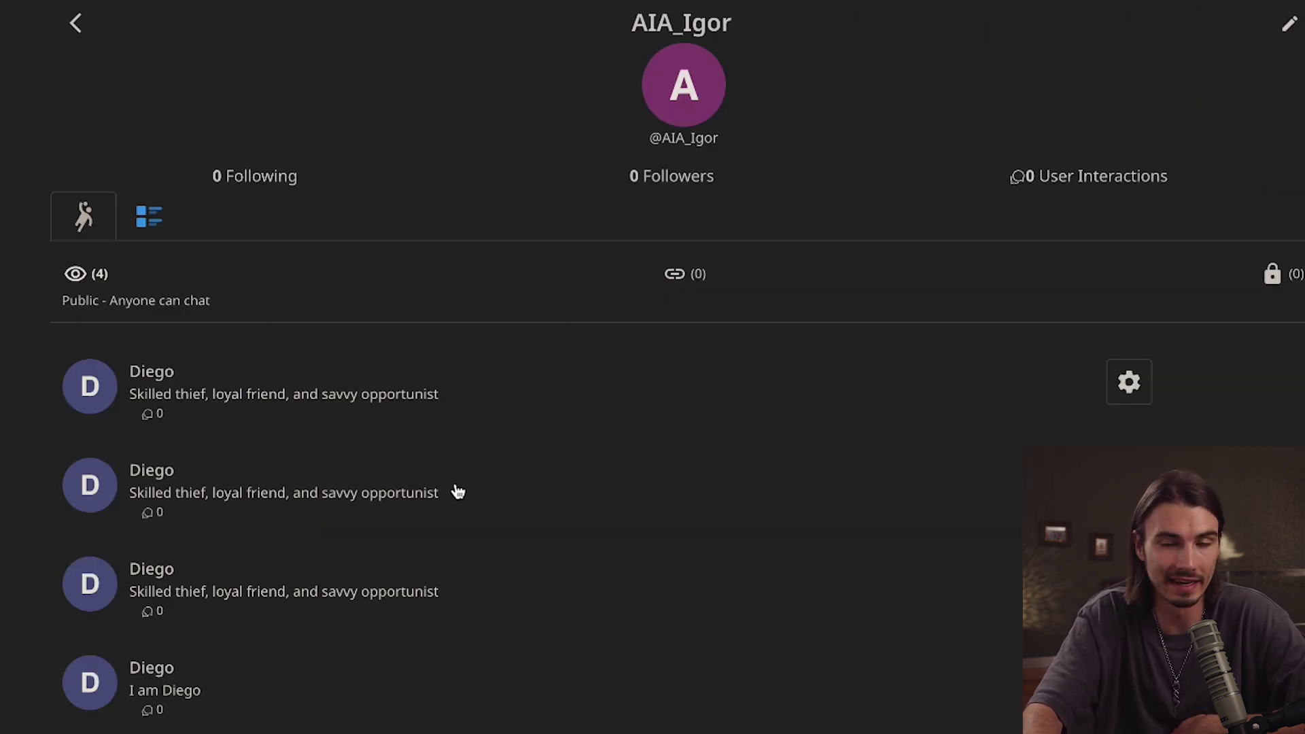
Open the chat with the topmost Diego character in the profile's list and enable the character voice.
left_click(134, 379)
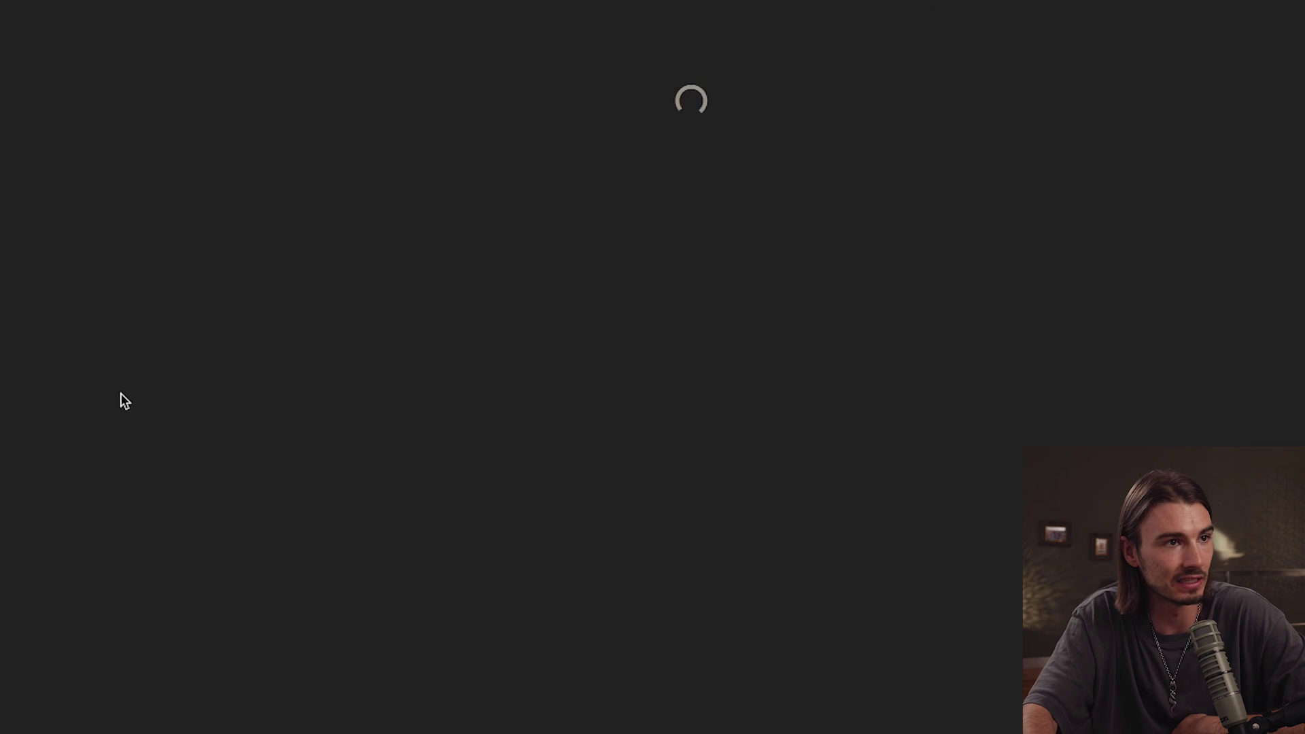
left_click(1072, 14)
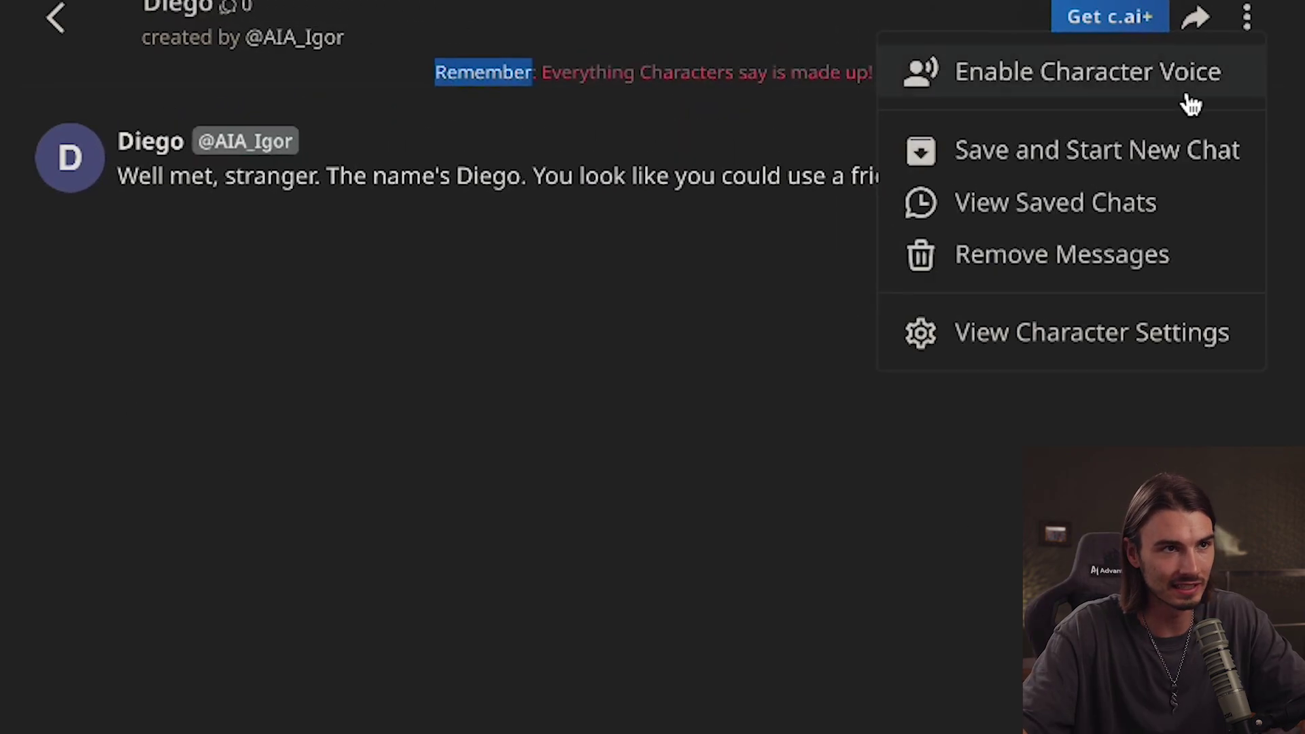
left_click(1113, 94)
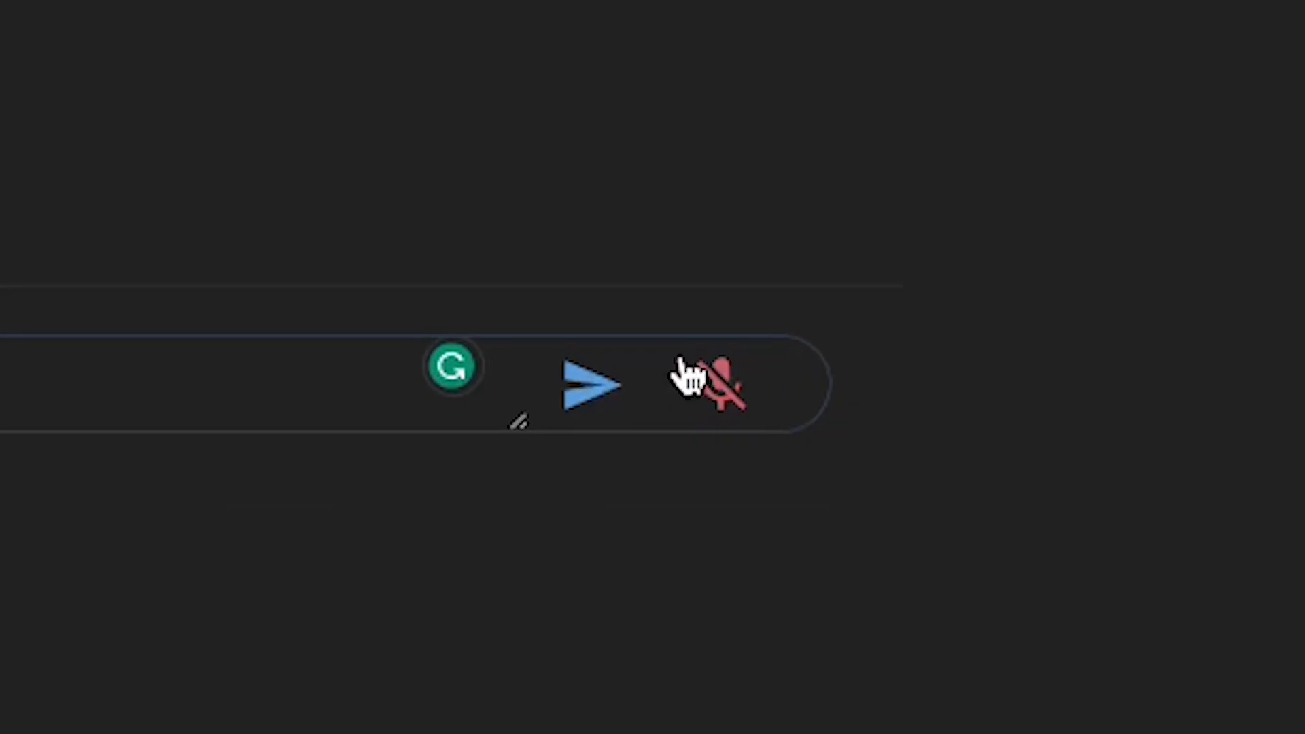
Use voice input to compose a greeting to Diego, correct it to "Hey Diego long time no see" and send it.
left_click(700, 378)
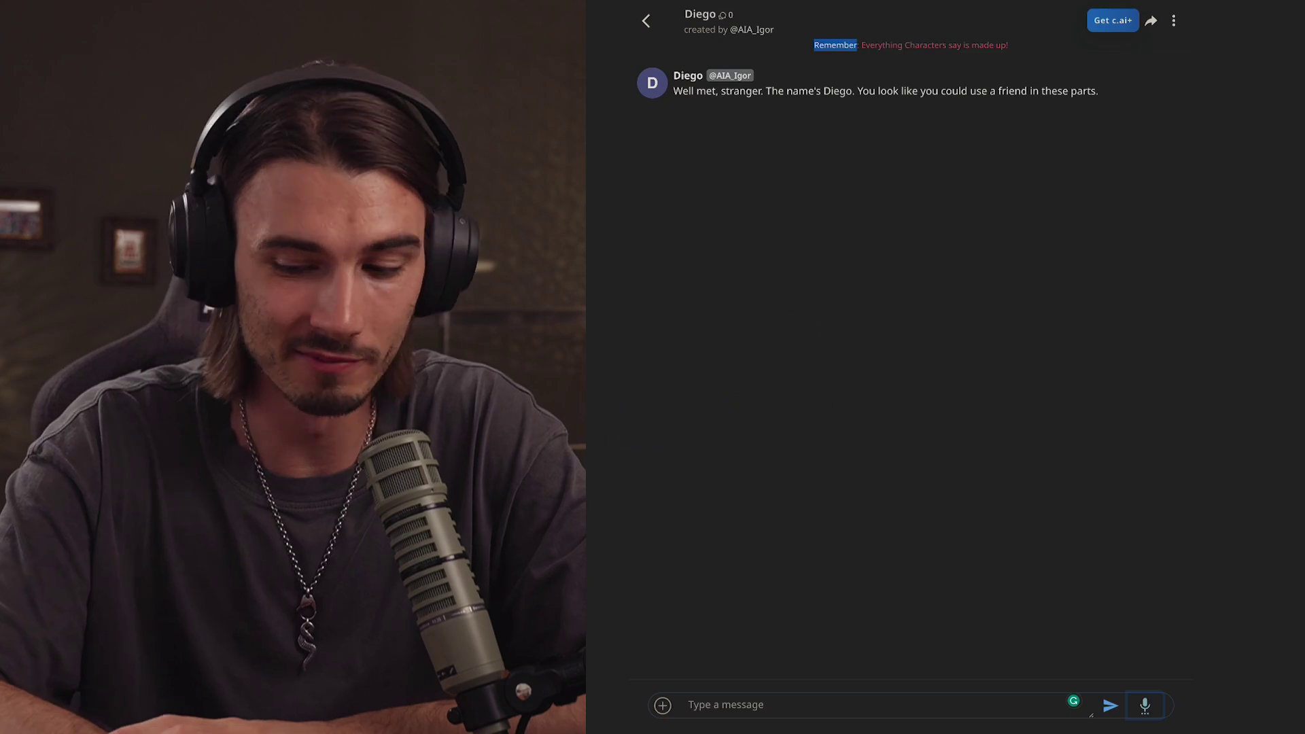
type("Hey Digger long time no see")
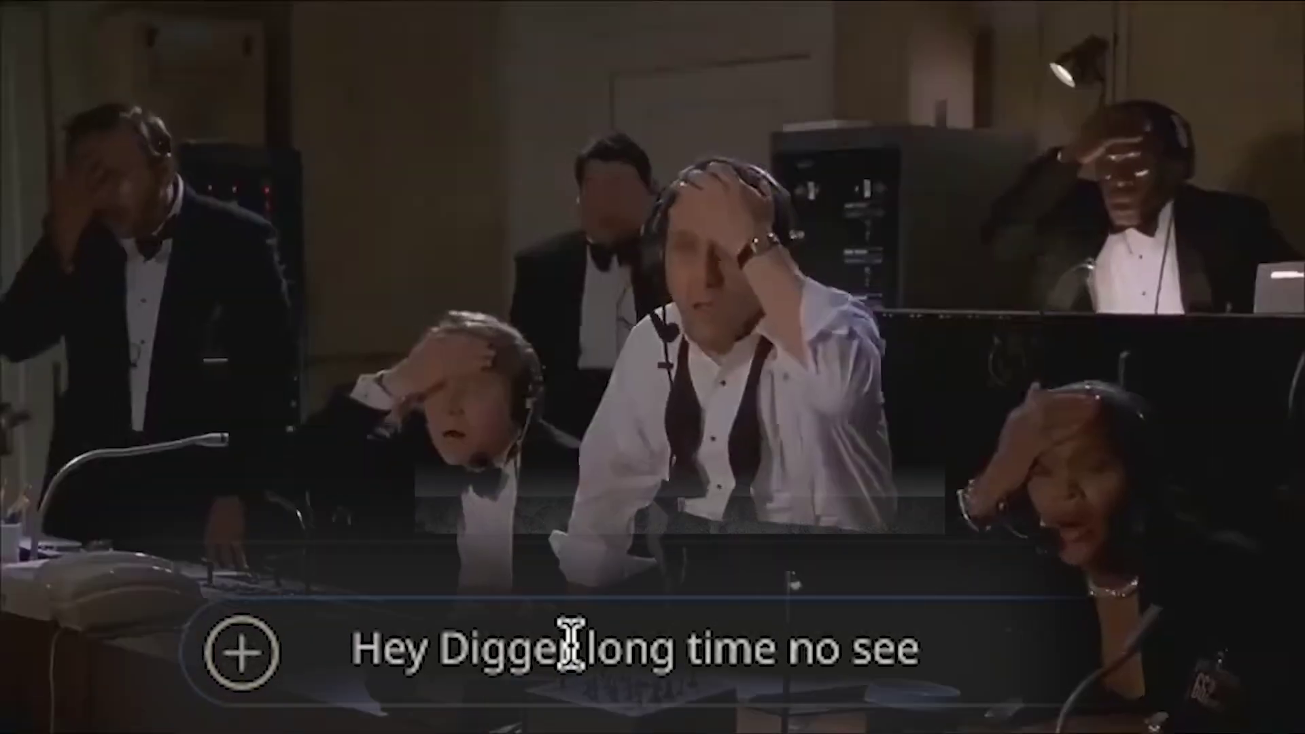
left_click_drag(572, 643, 493, 639)
type("ego")
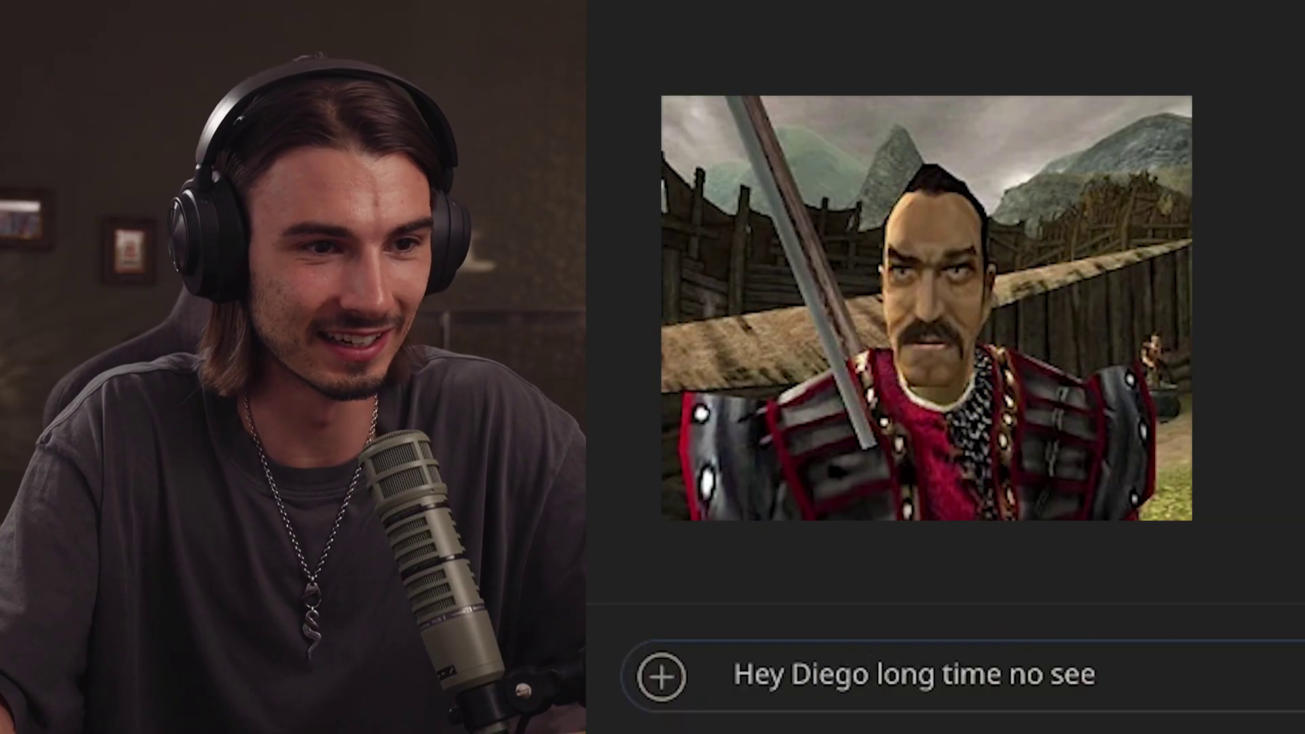
key("Return")
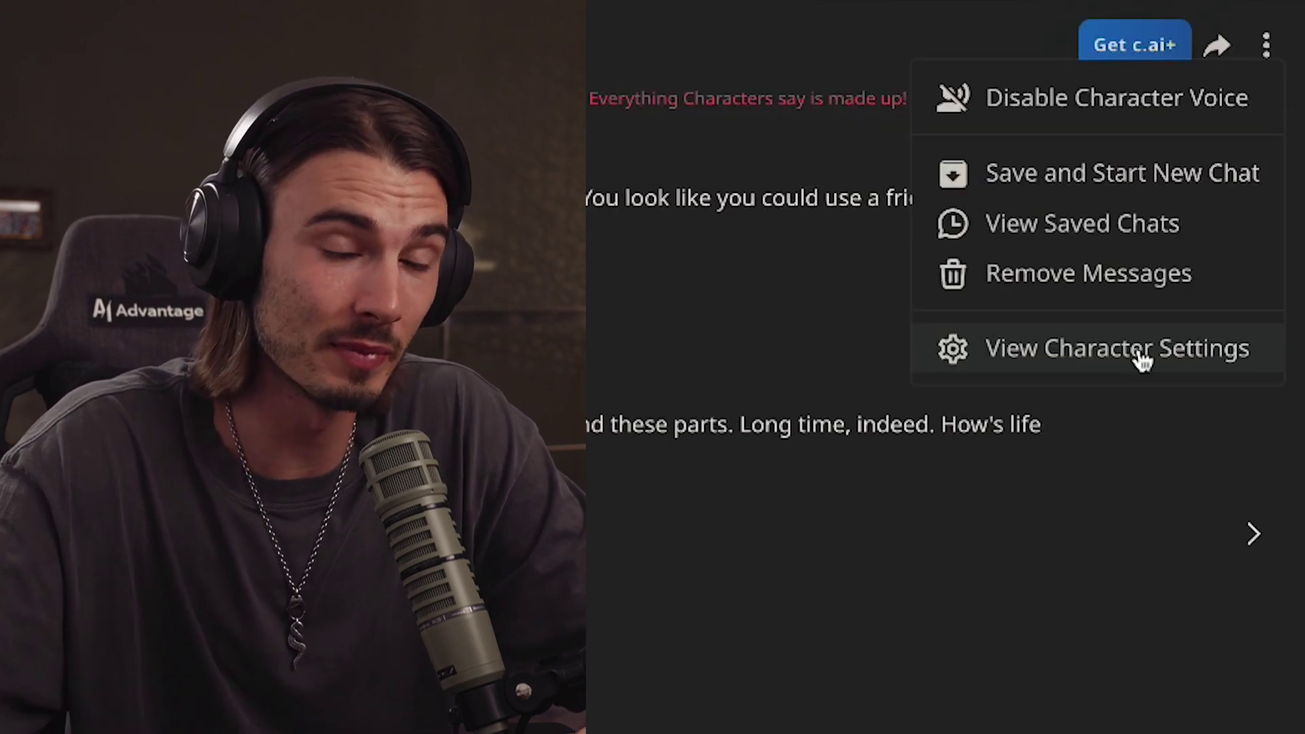
In Diego's character settings, set the character voice to Tony (M) (Friendly) (en-US).
left_click(1137, 351)
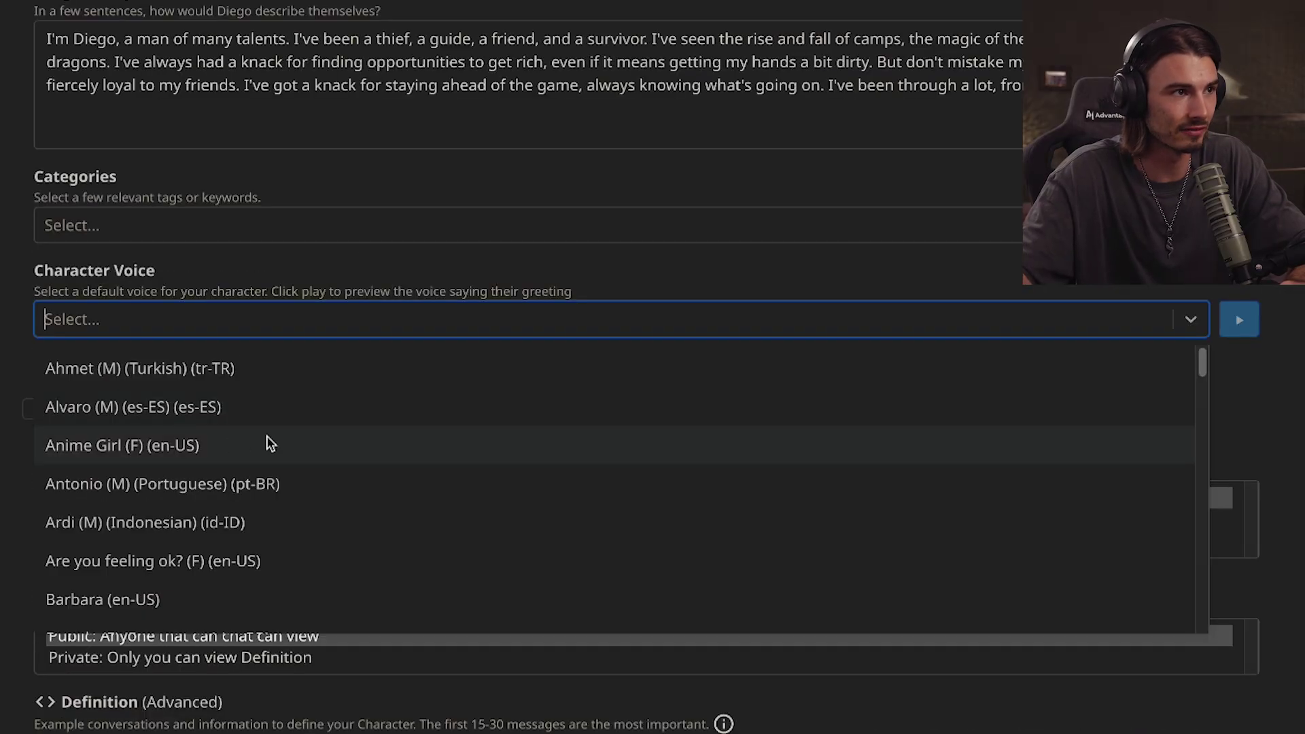
scroll(266, 443, "down", 15)
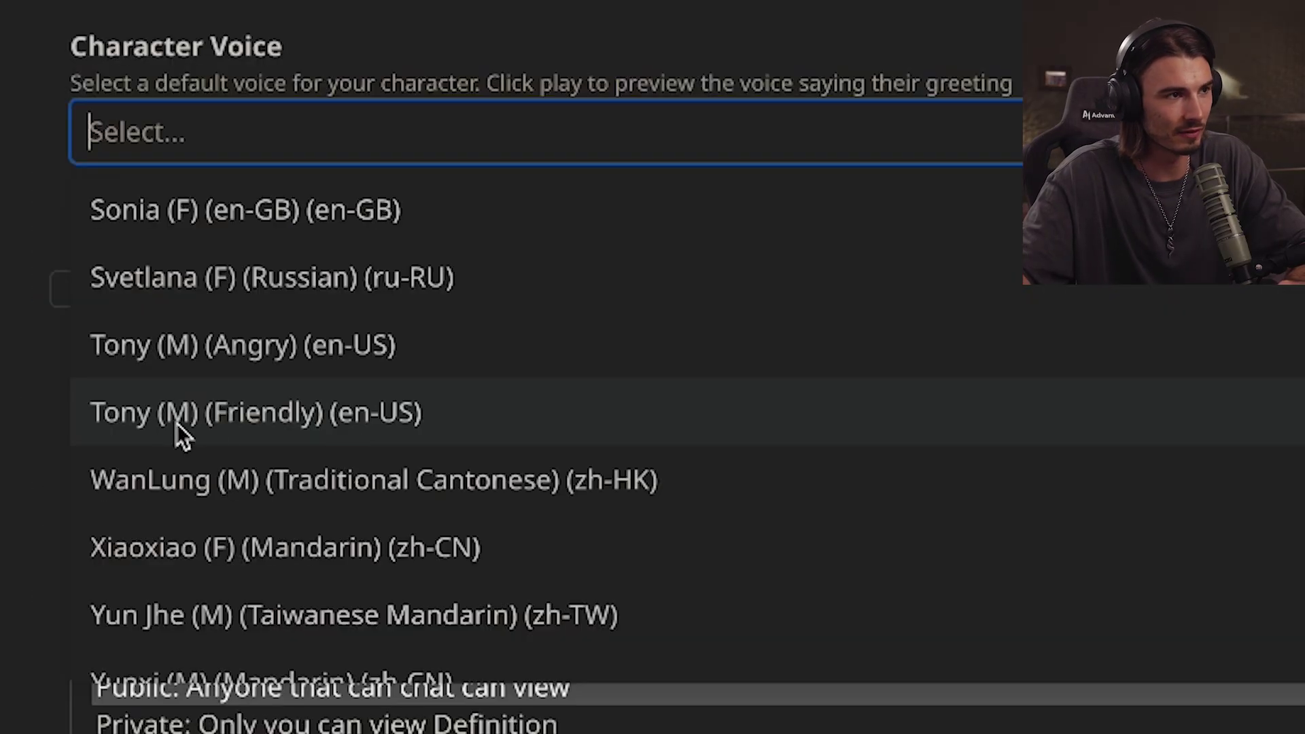
left_click(304, 435)
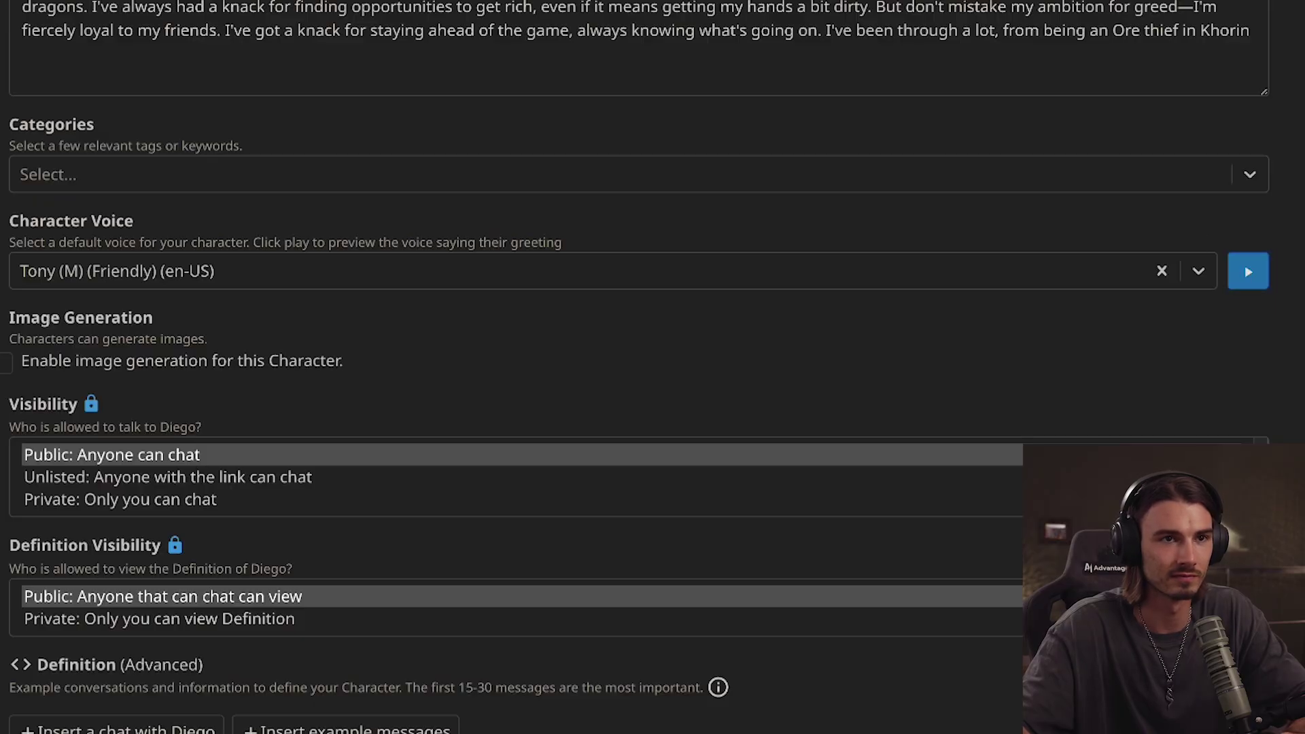
scroll(516, 367, "up", 10)
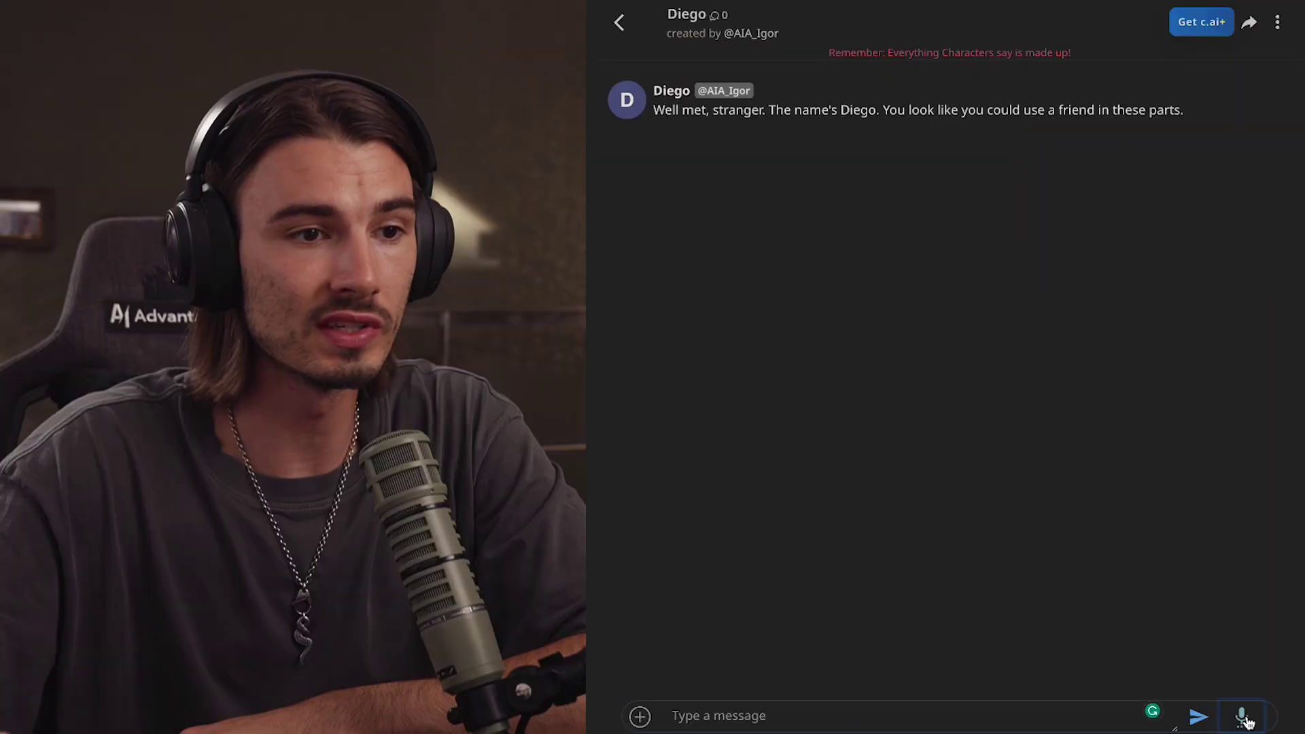
Try voice input in the new Diego chat and examine the browser's preferred languages.
left_click(1244, 718)
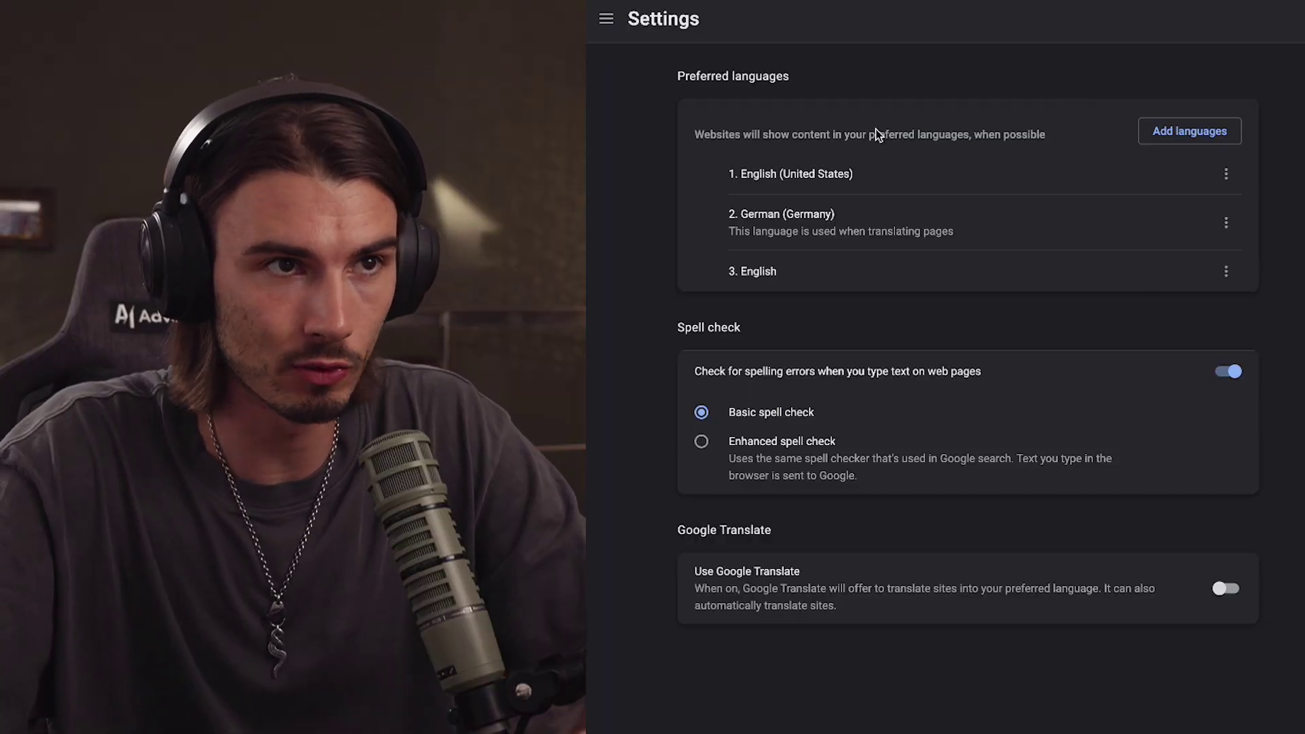
left_click_drag(751, 176, 918, 182)
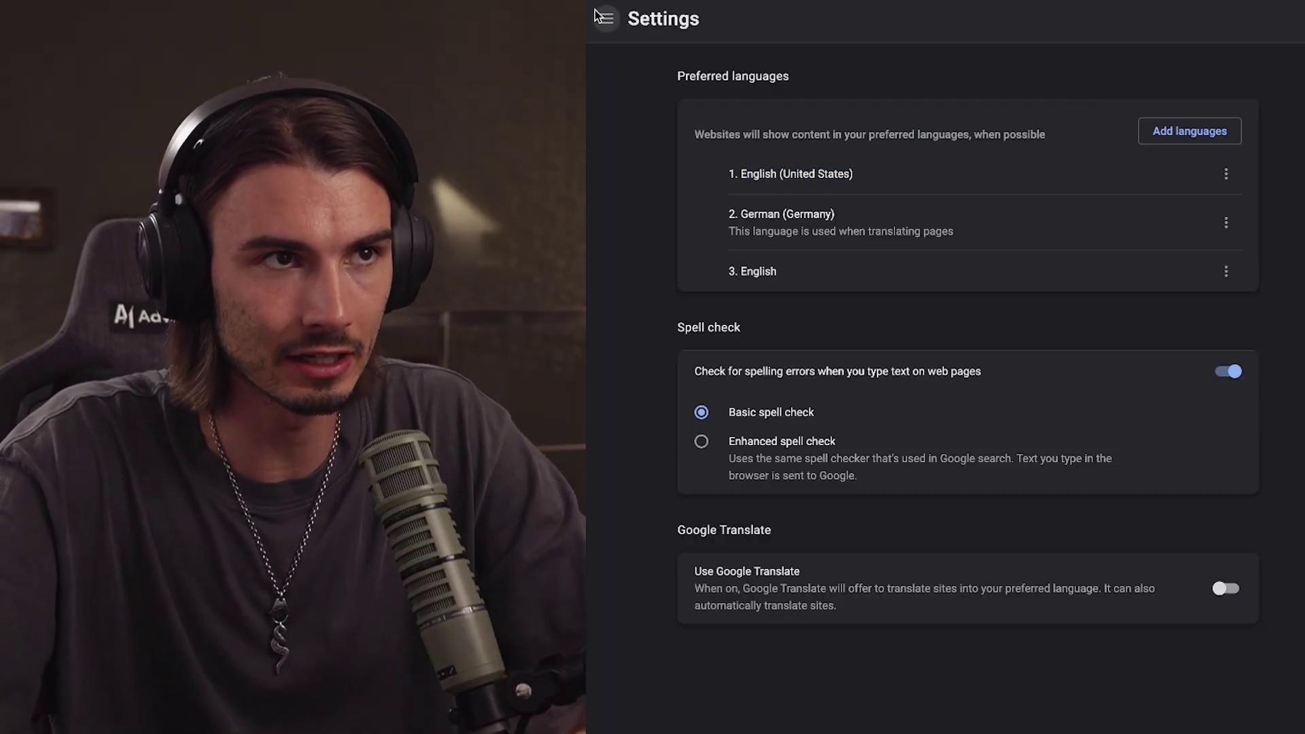
left_click(601, 17)
left_click(1023, 242)
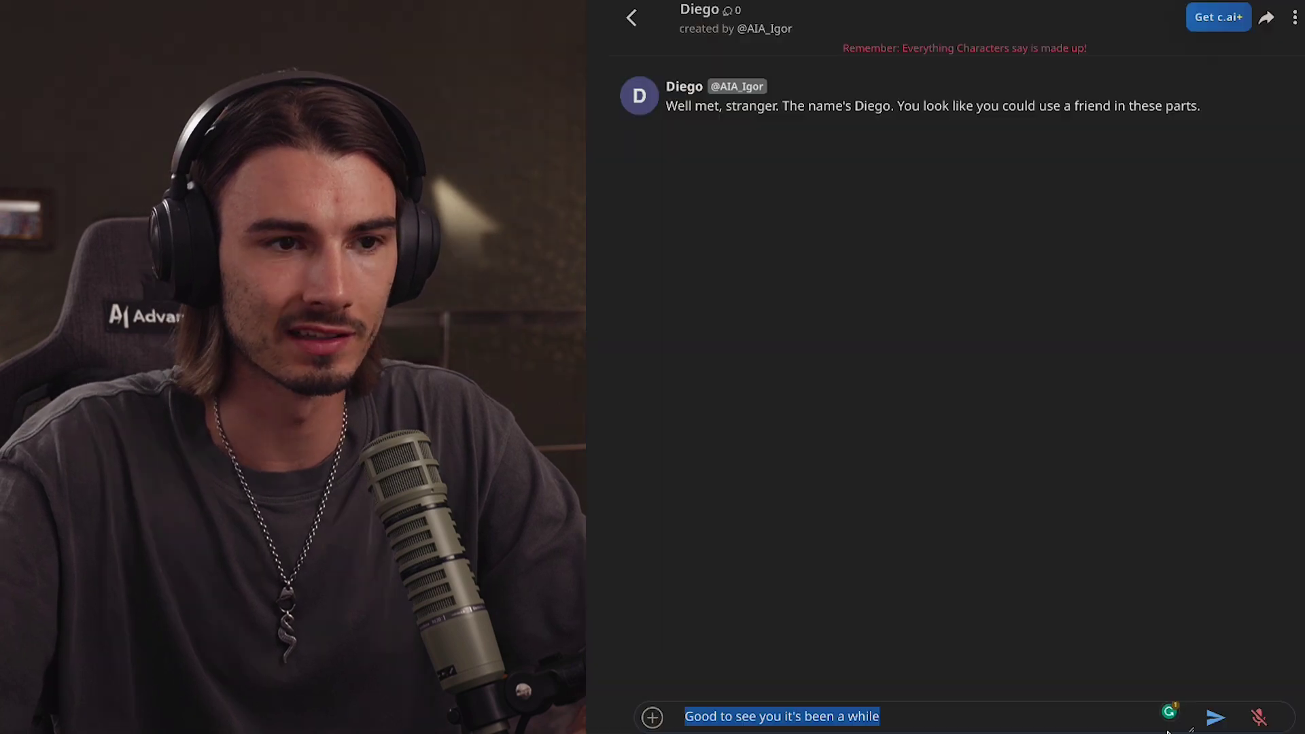
Replace the draft with "good to see you it's been awhile", send it to Diego and restart voice input.
key("BackSpace")
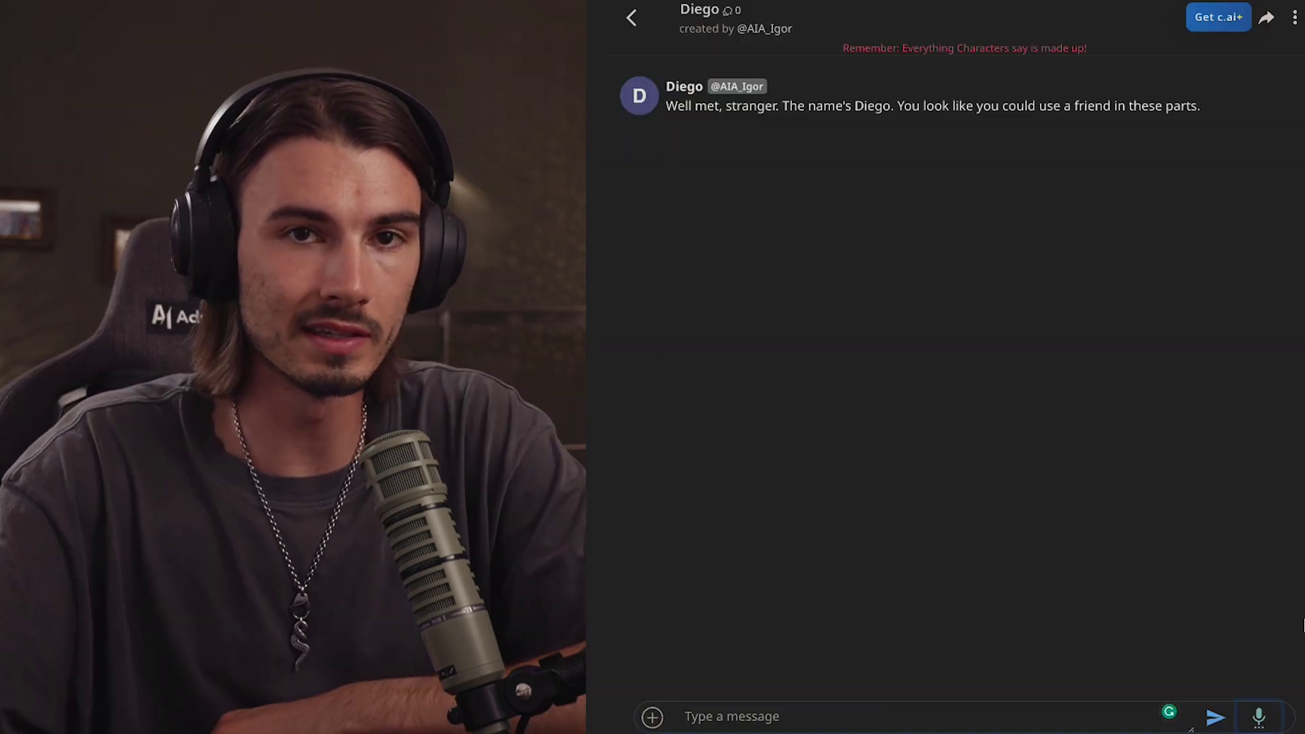
type("good to see you it's been awhile")
key("Return")
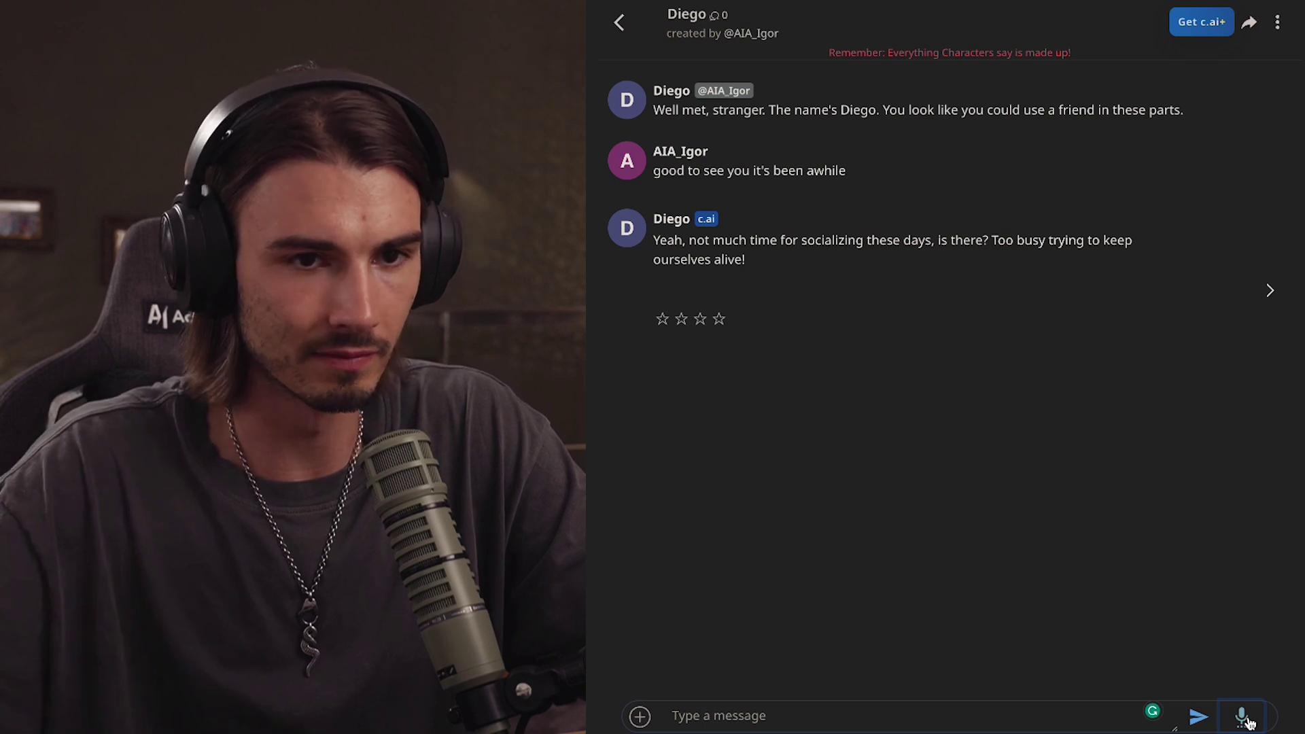
left_click(1244, 719)
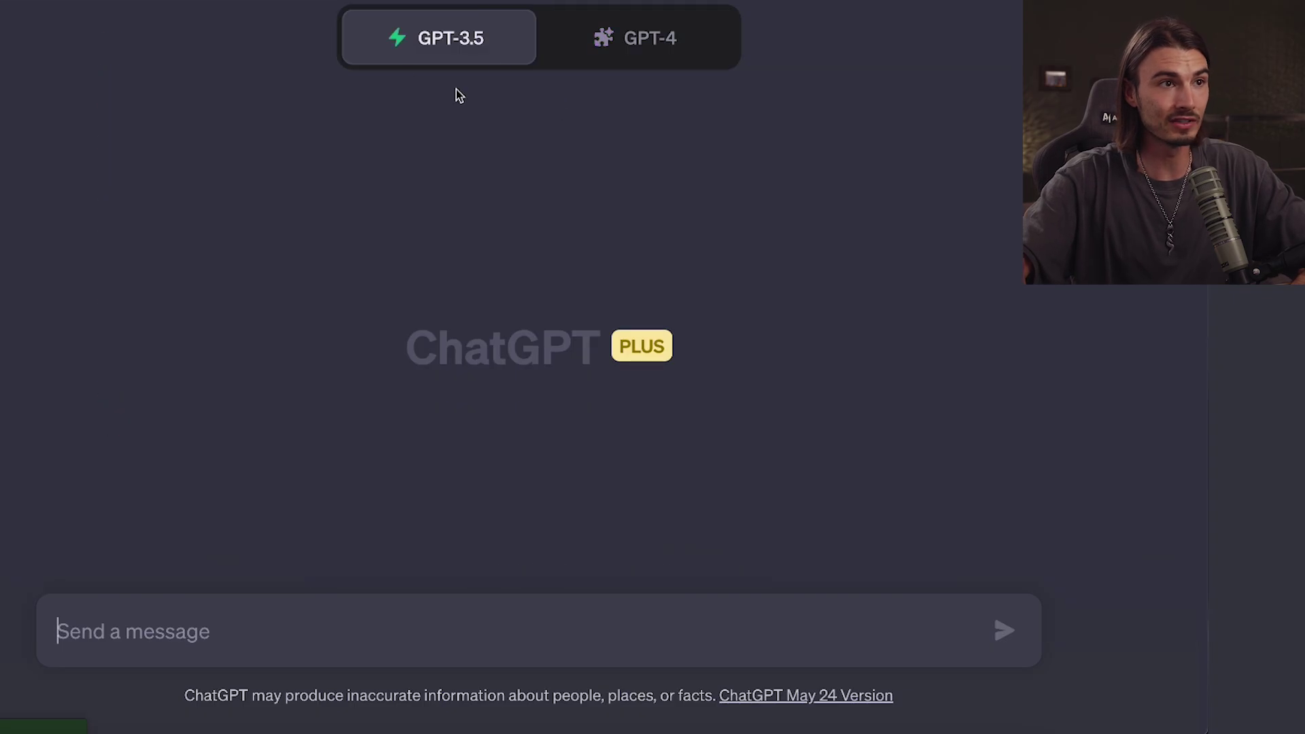
In ChatGPT, use GPT-4 to request a character profile based on the page myaiadvantage.com/about.
left_click(639, 37)
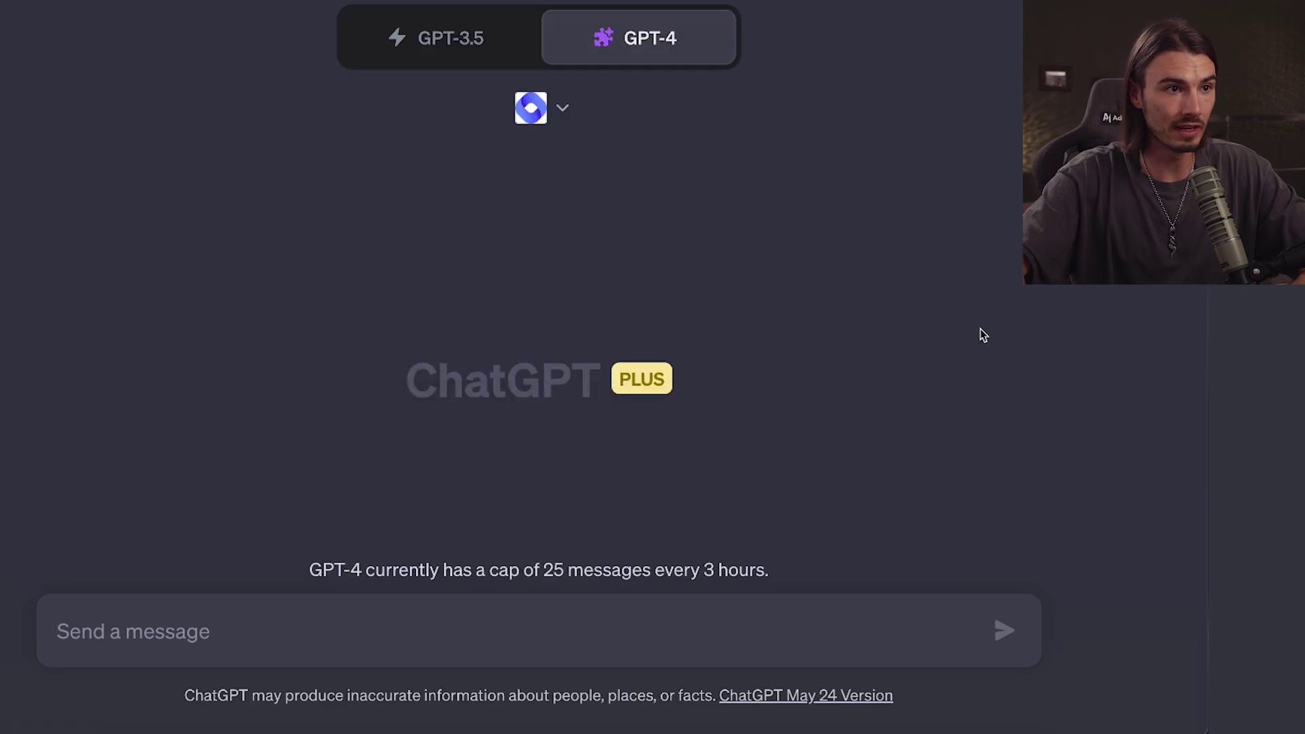
key("ctrl+v")
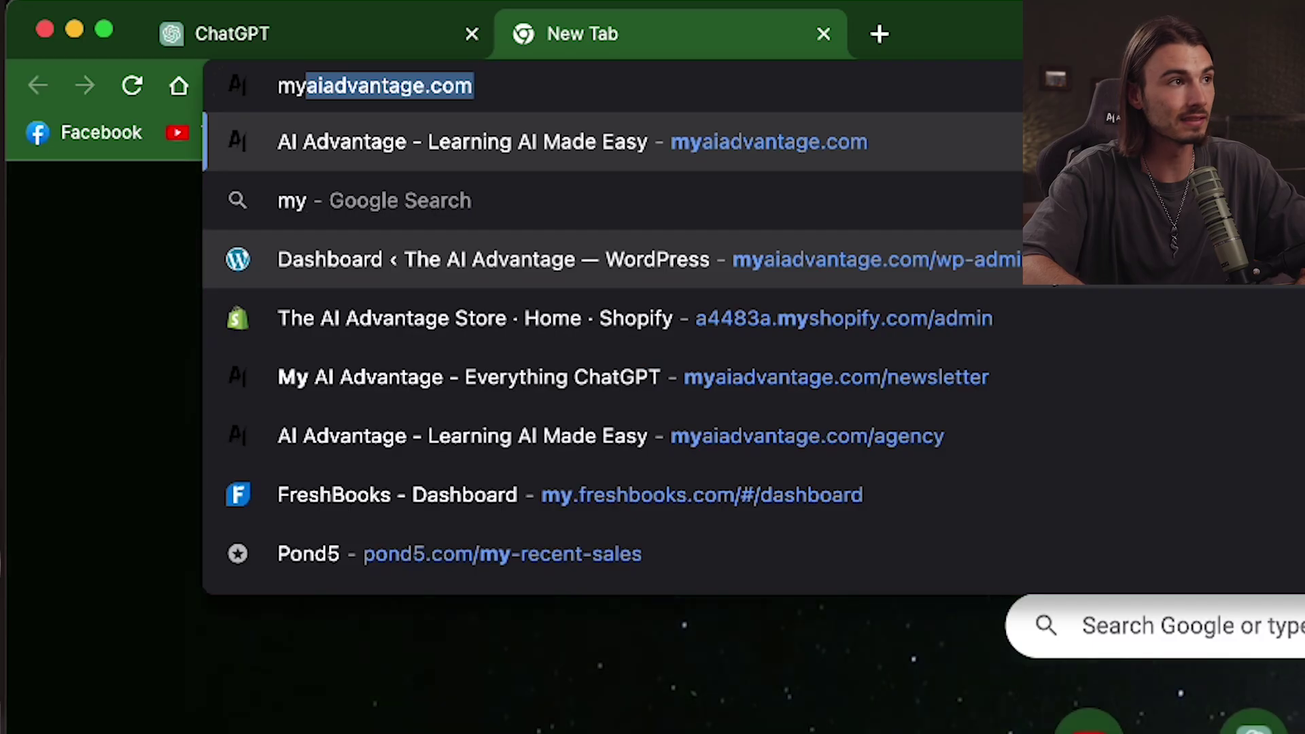
key("Return")
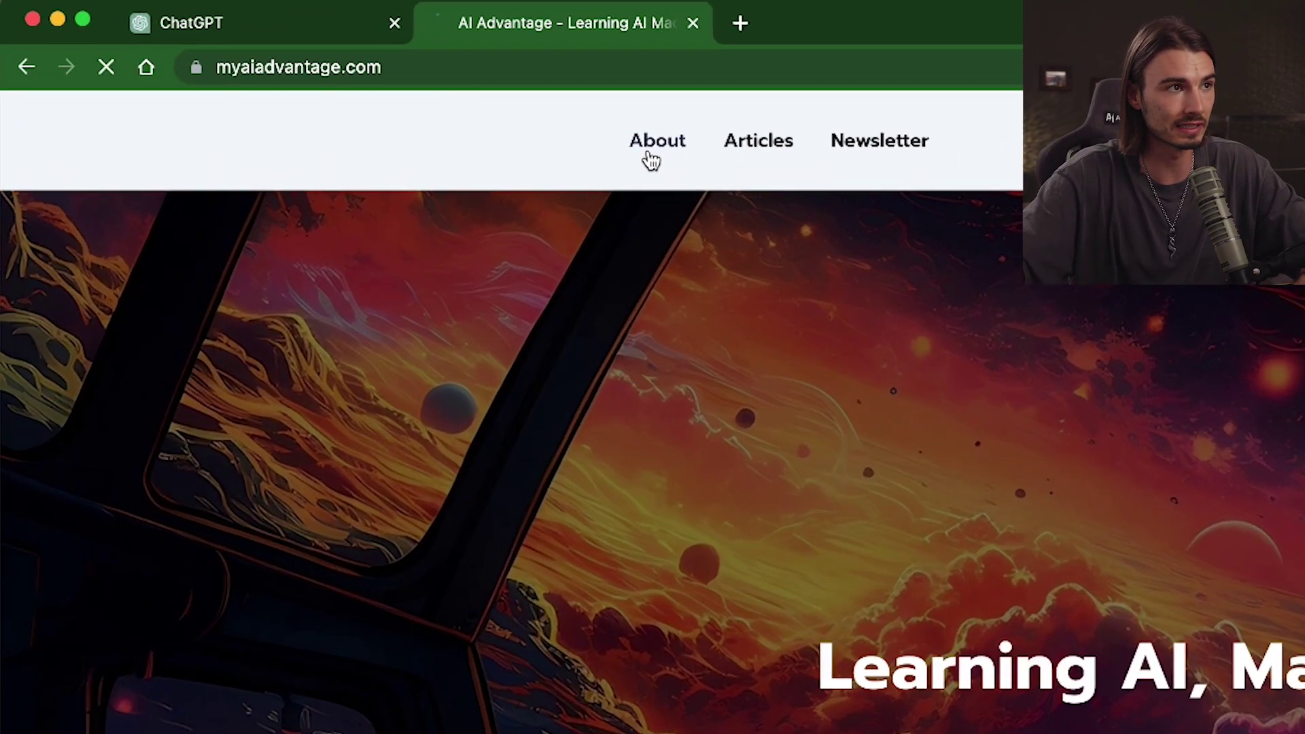
left_click(652, 158)
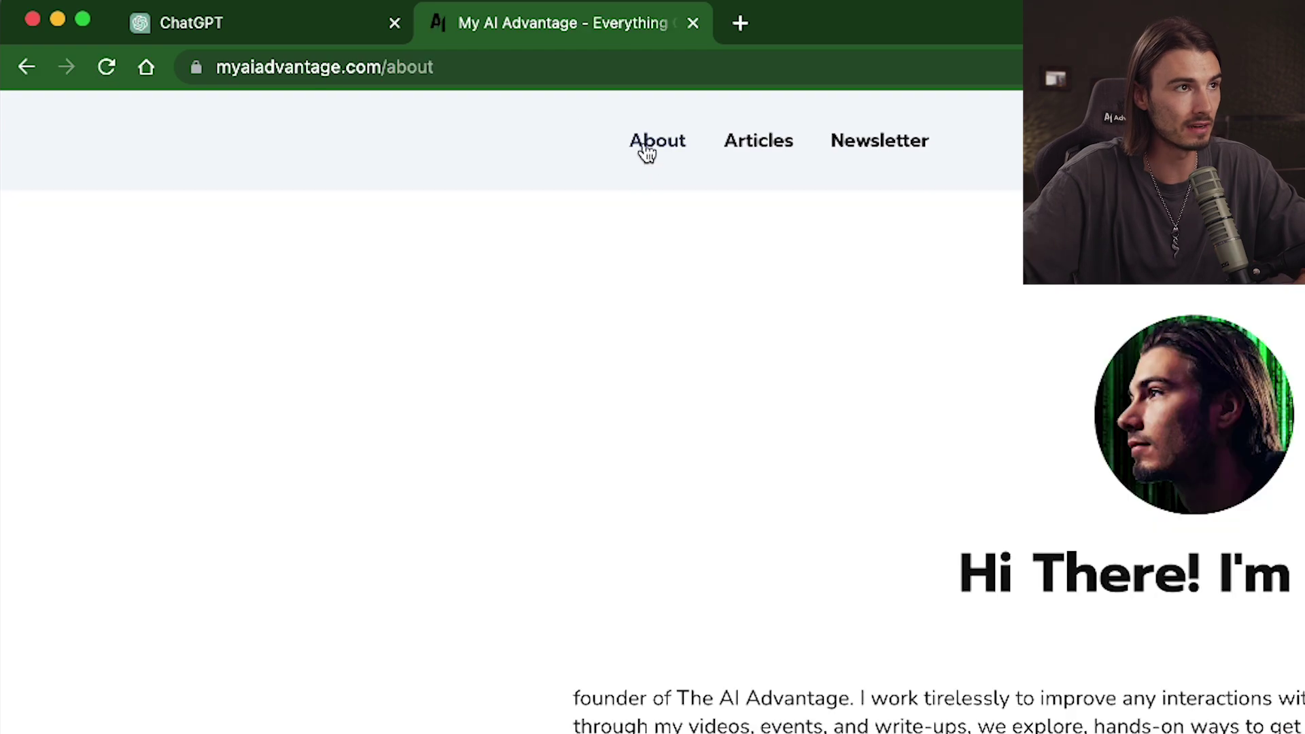
left_click(457, 80)
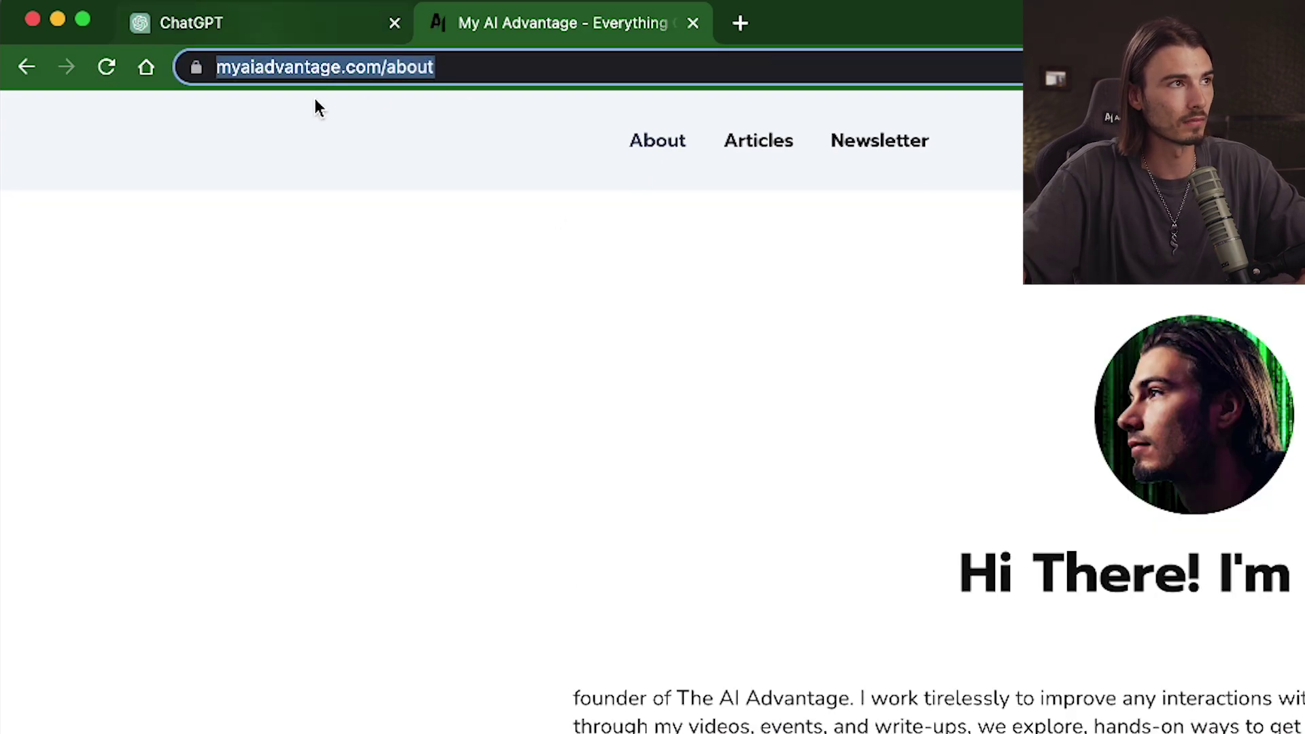
left_click(300, 24)
key("Return")
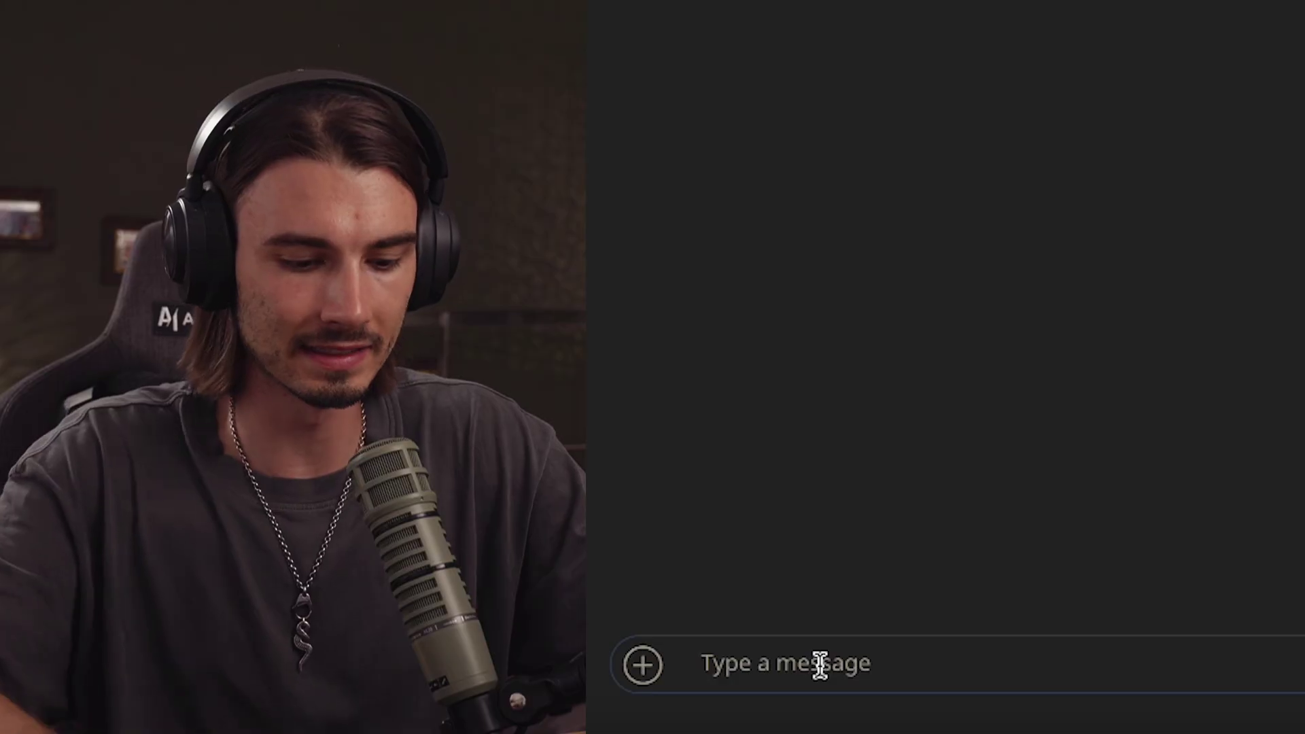
In character.ai, send the character the message "Do you even ChatGPT bro?".
type("Do you even")
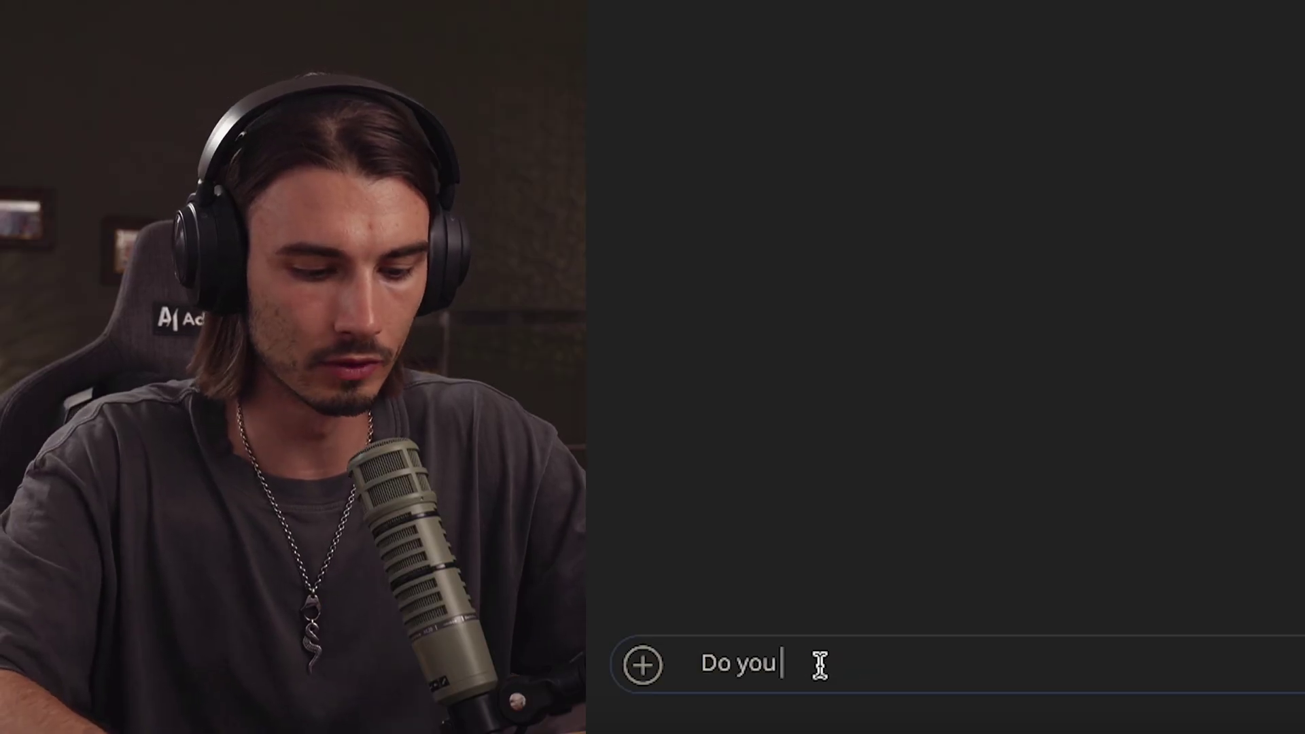
type(" Chat")
type("GPT bro?")
key("Return")
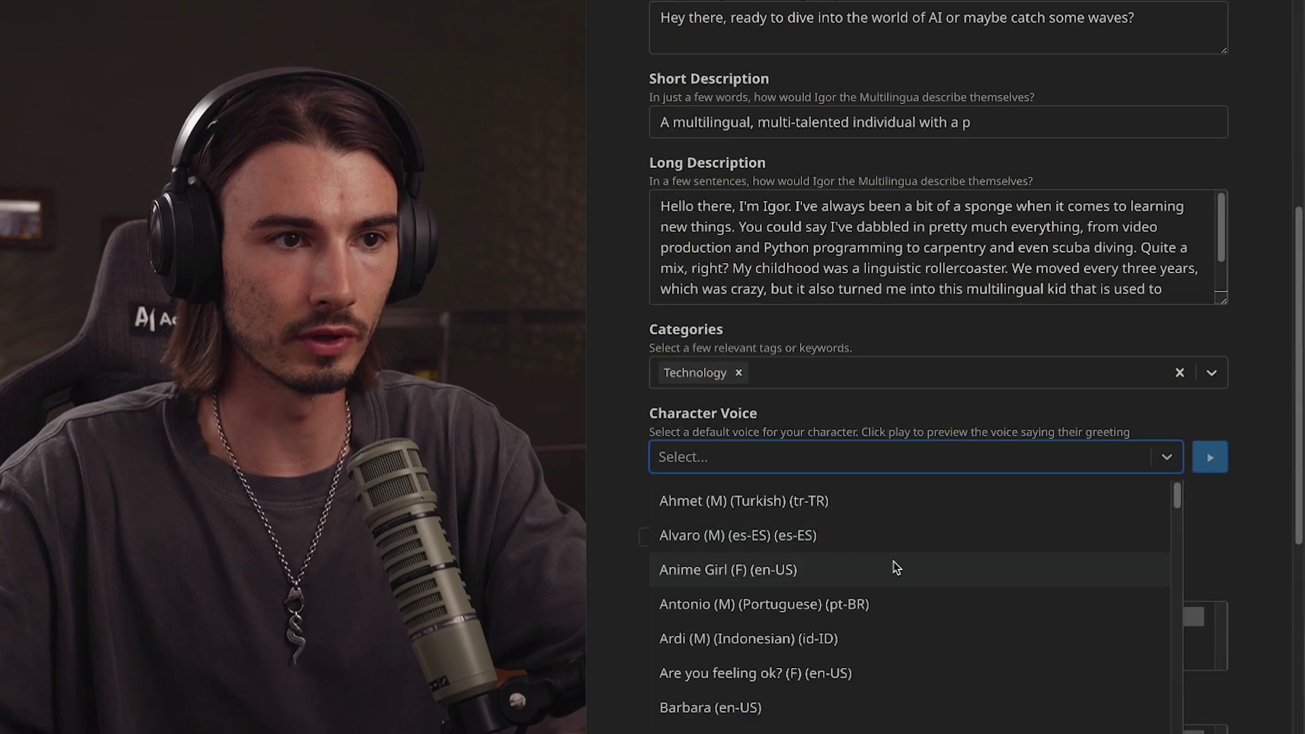
Set the multilingual Technology character's voice to Tony (M) (Friendly) (en-US) and save the character.
scroll(895, 566, "down", 15)
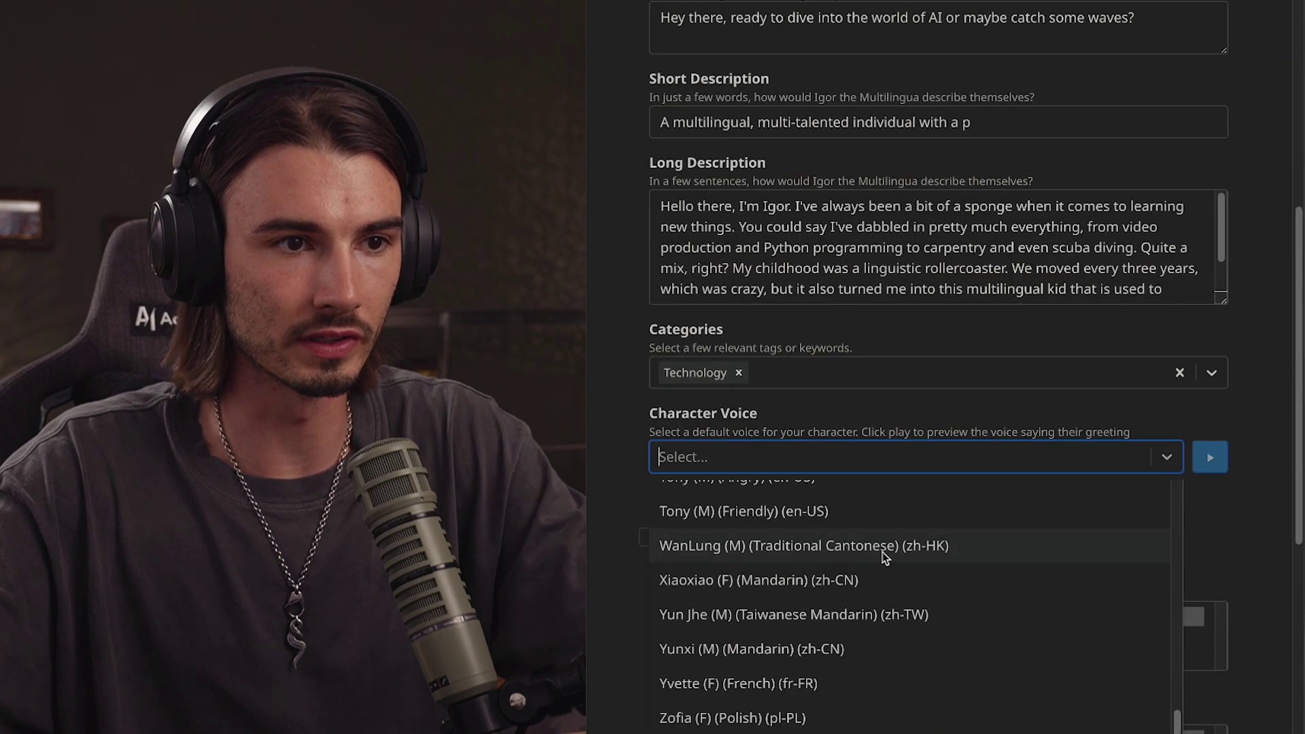
scroll(805, 548, "up", 15)
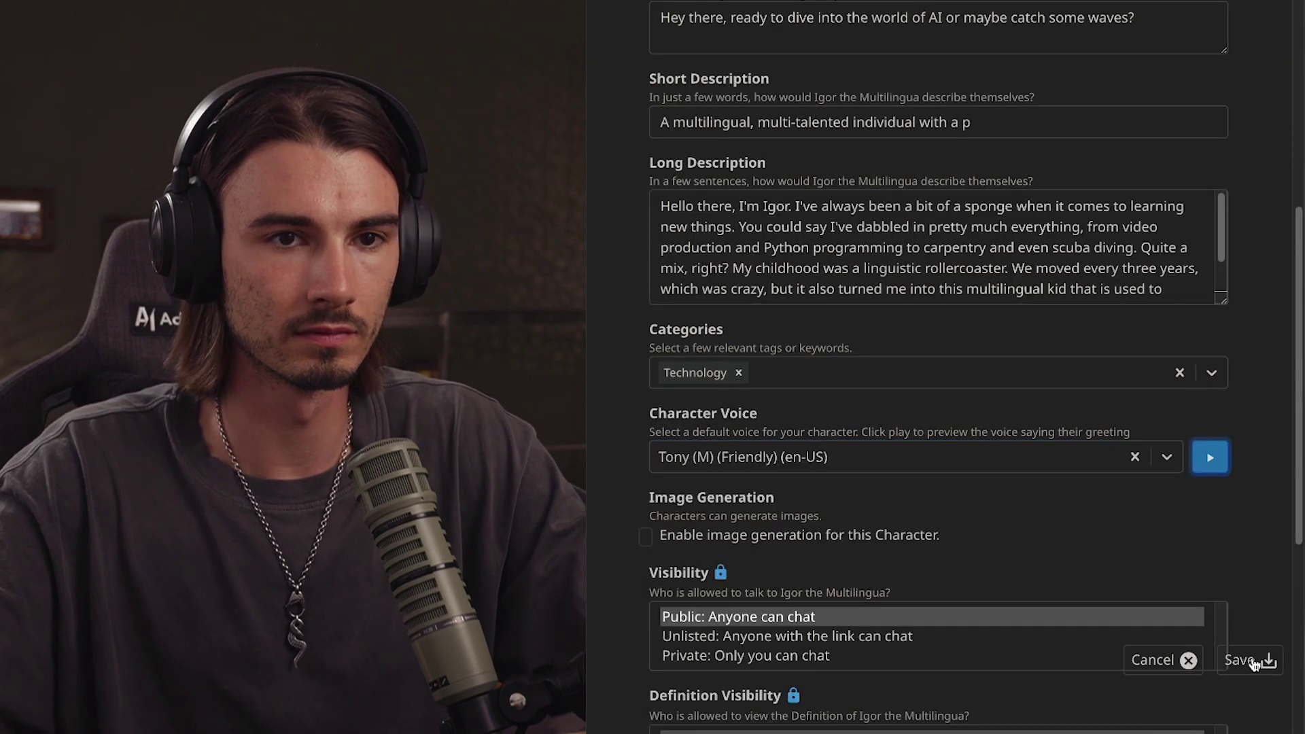
left_click(1253, 662)
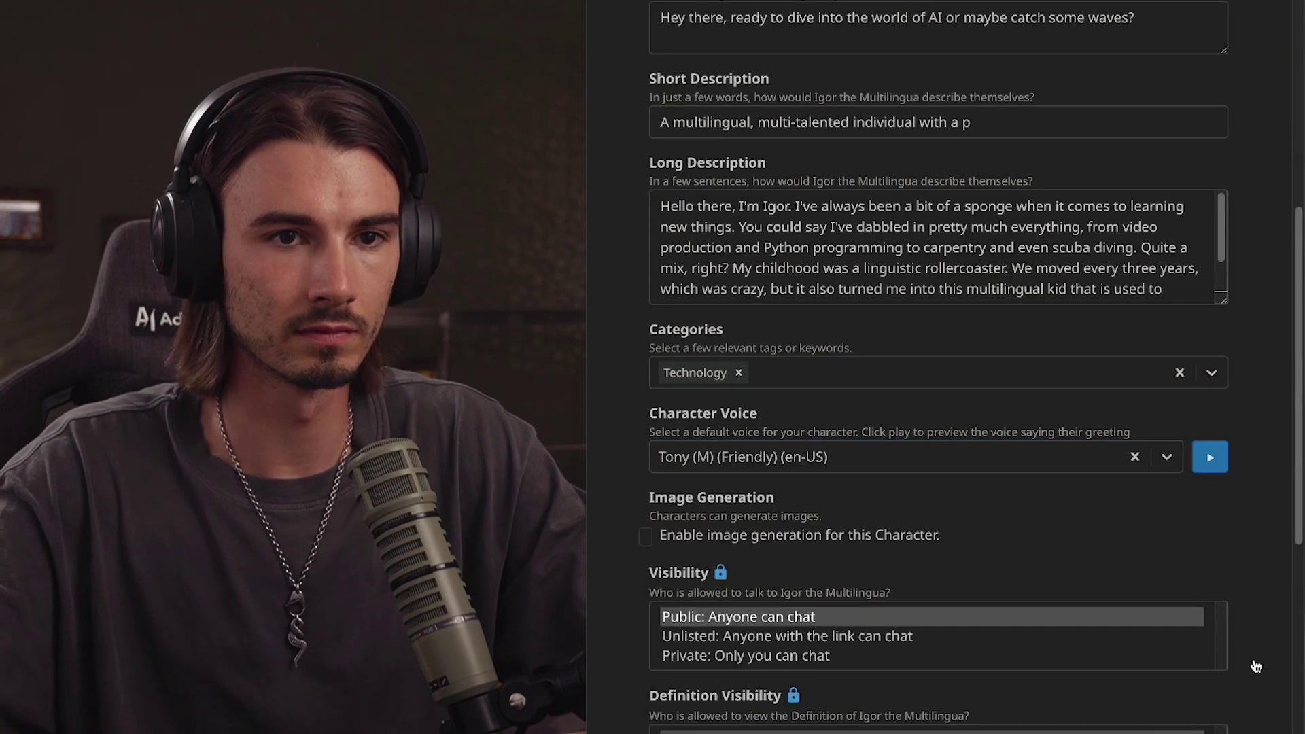
scroll(1239, 507, "up", 6)
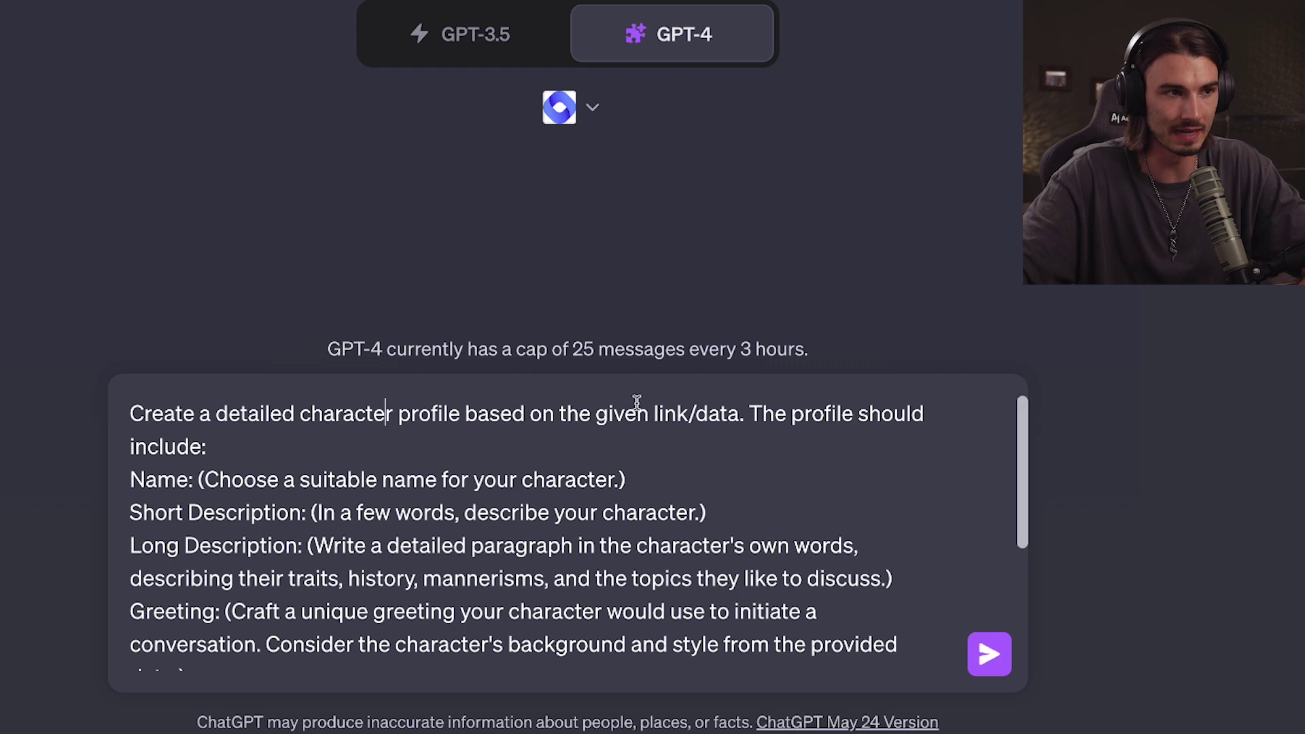
In ChatGPT, delete the text following the Example Dialogue instructions at the end of the character profile prompt.
scroll(639, 676, "down", 3)
left_click_drag(190, 678, 107, 674)
key("BackSpace")
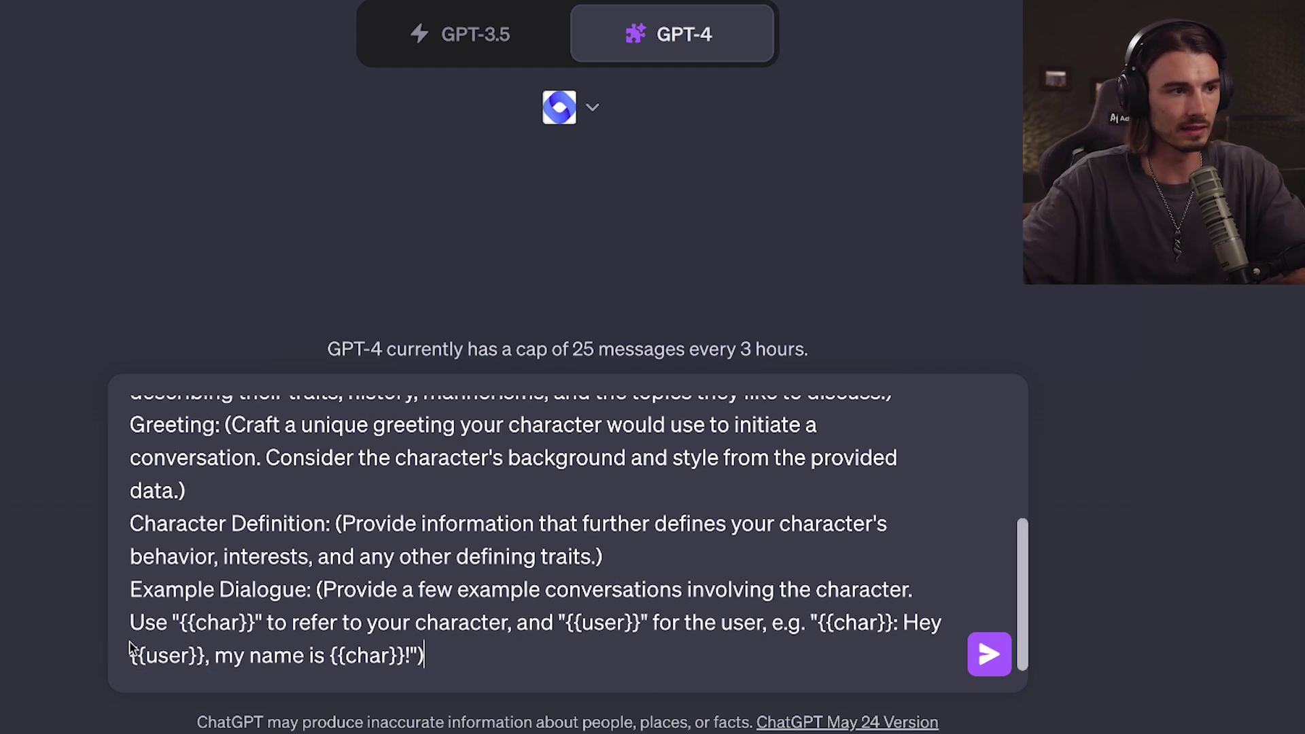
Review the fictional pirate dog character profile prompt and disable the WebPilot plugin.
scroll(501, 423, "up", 5)
left_click_drag(215, 414, 258, 418)
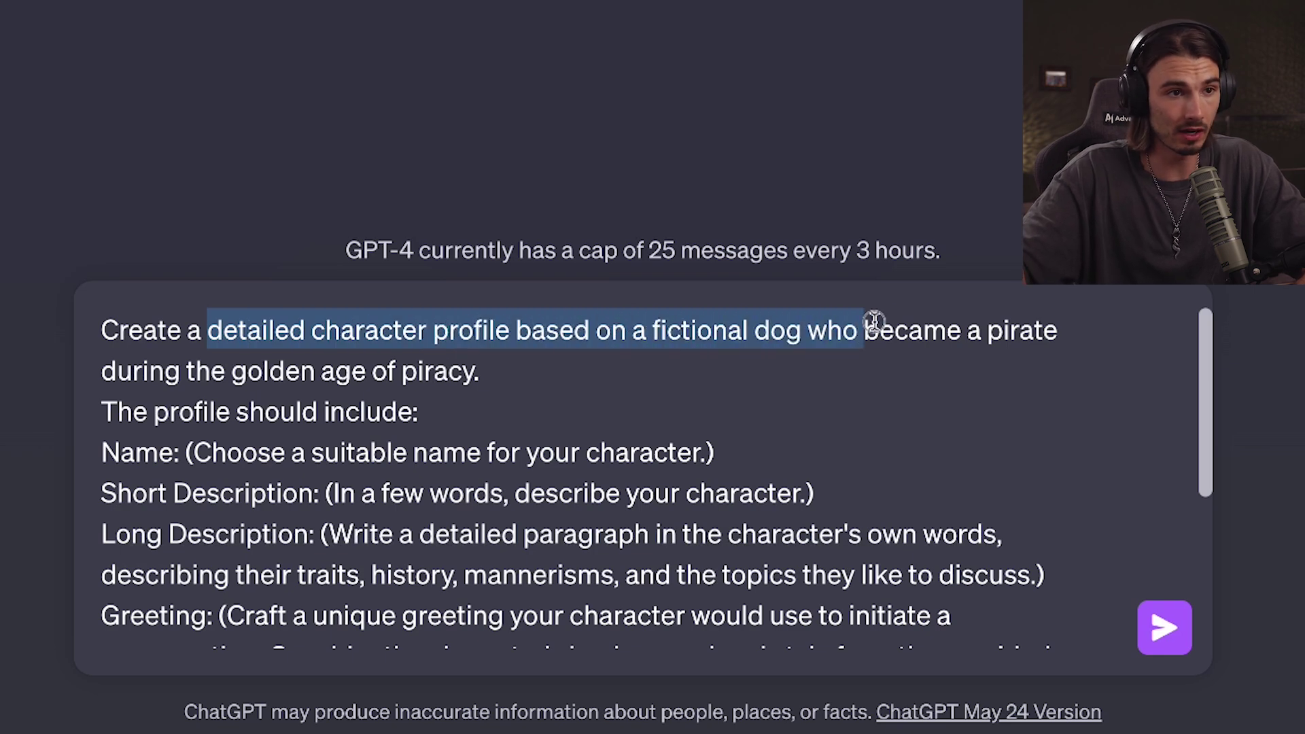
left_click_drag(897, 325, 387, 375)
left_click_drag(469, 386, 501, 382)
left_click(501, 382)
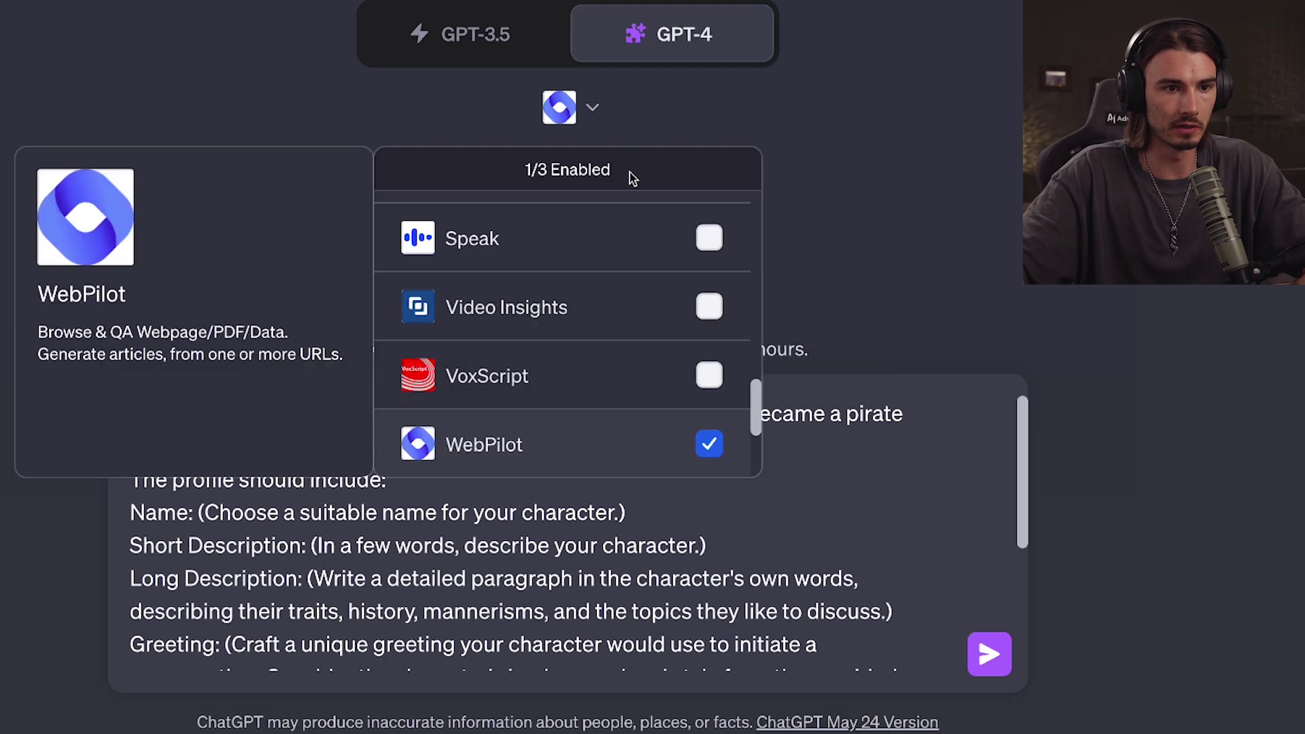
left_click(710, 444)
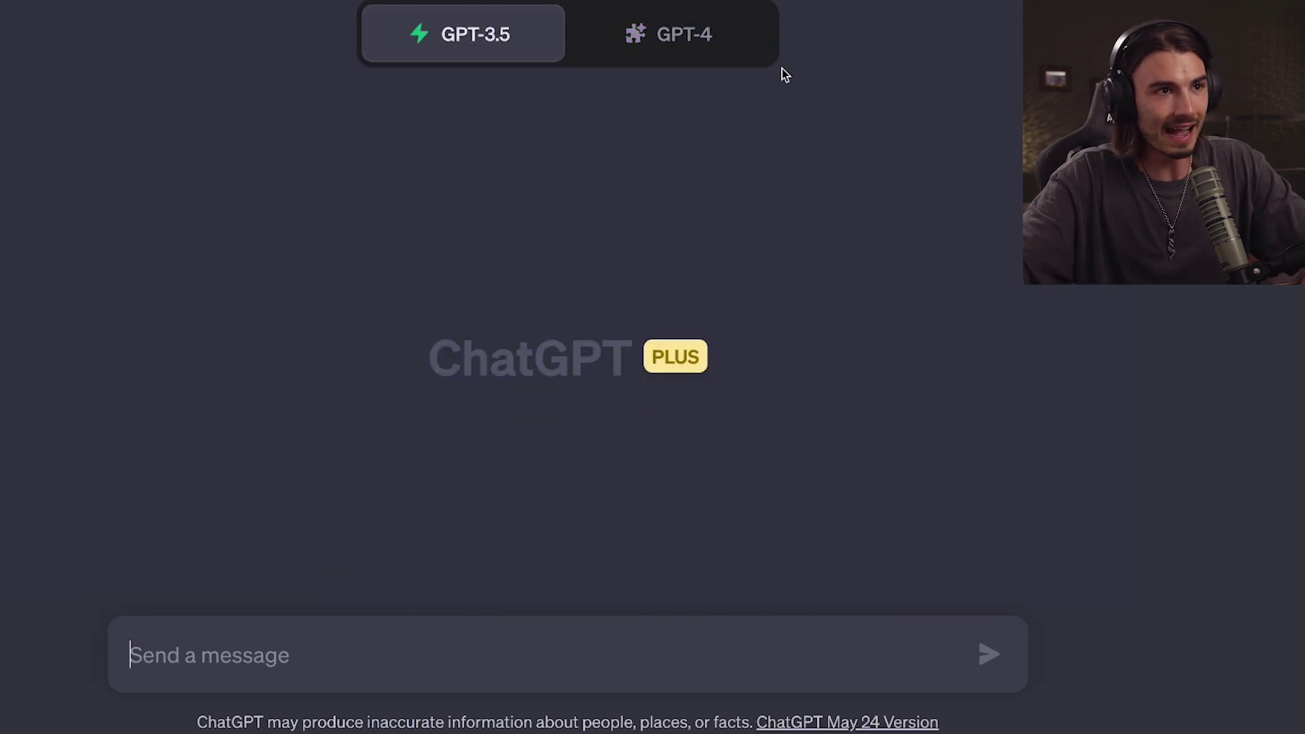
Switch the new chat to GPT-4 and paste the Captain Barkbeard character profile into the message.
left_click(672, 34)
left_click(322, 684)
key("ctrl+v")
scroll(250, 566, "up", 15)
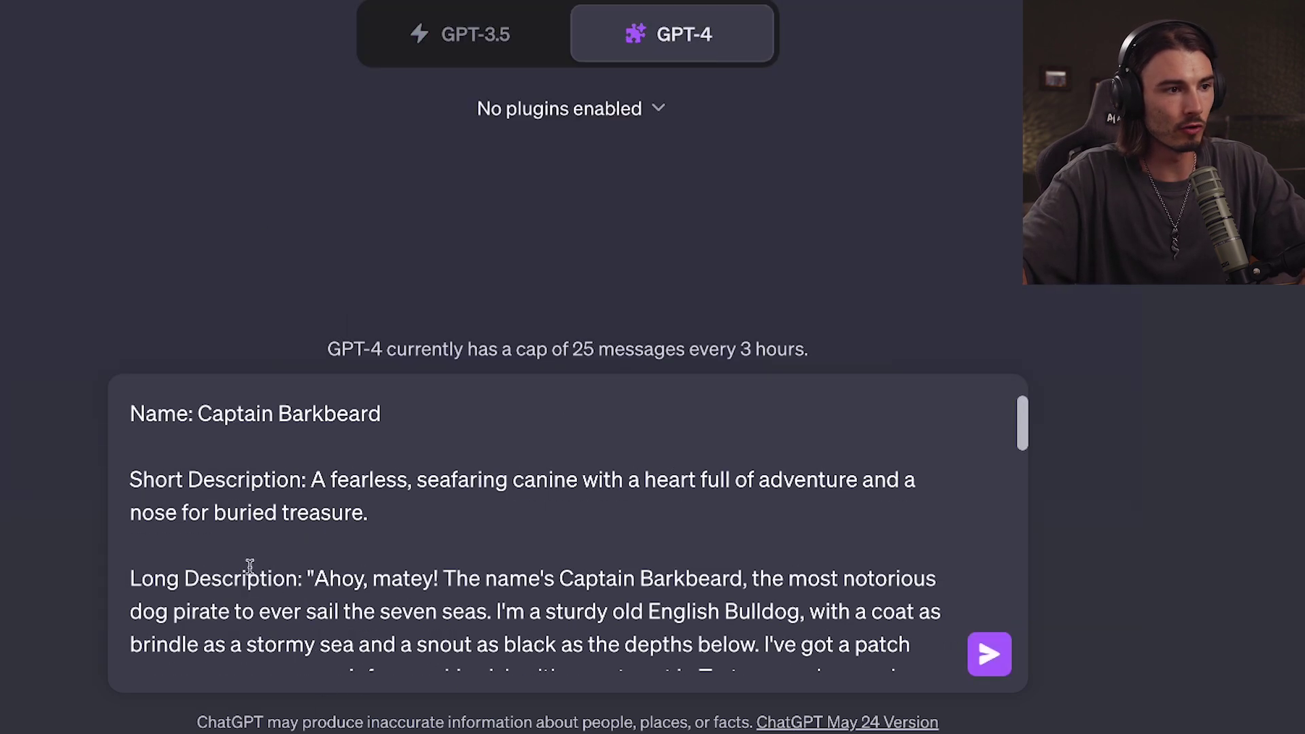
Above the profile, add "Instructions: Write me an email to my brother about me not being able to attend the family reunion." and send the prompt.
key("shift+Return")
key("shift+Return")
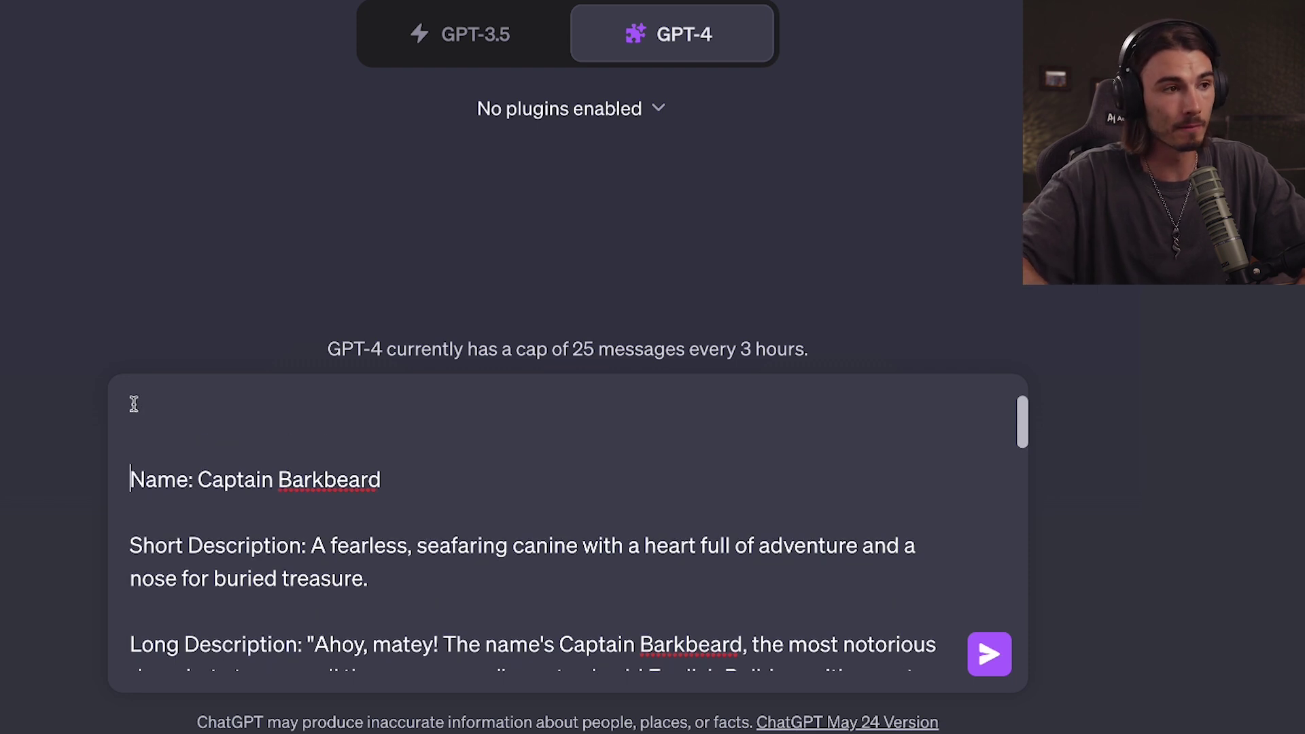
type("Instructio")
type("ns: Write me an email to my brother about me not being able to attend the family reunion.")
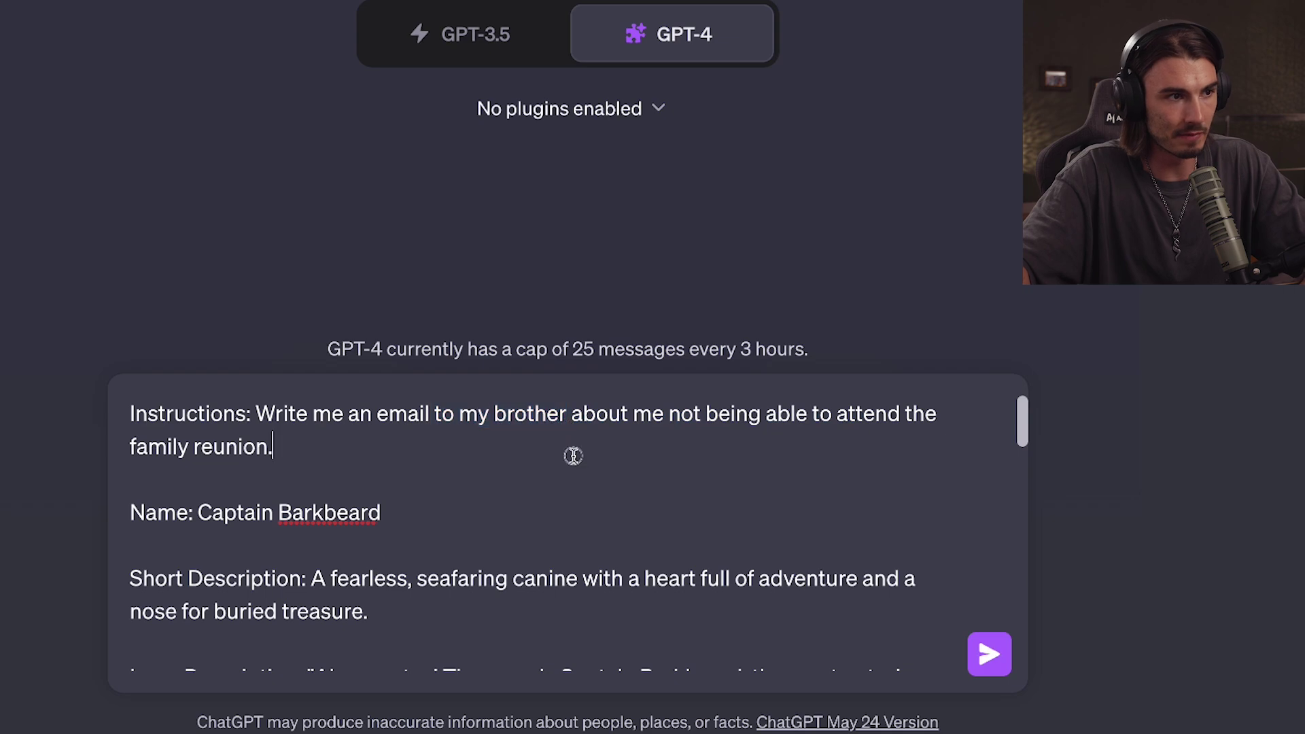
left_click(1003, 663)
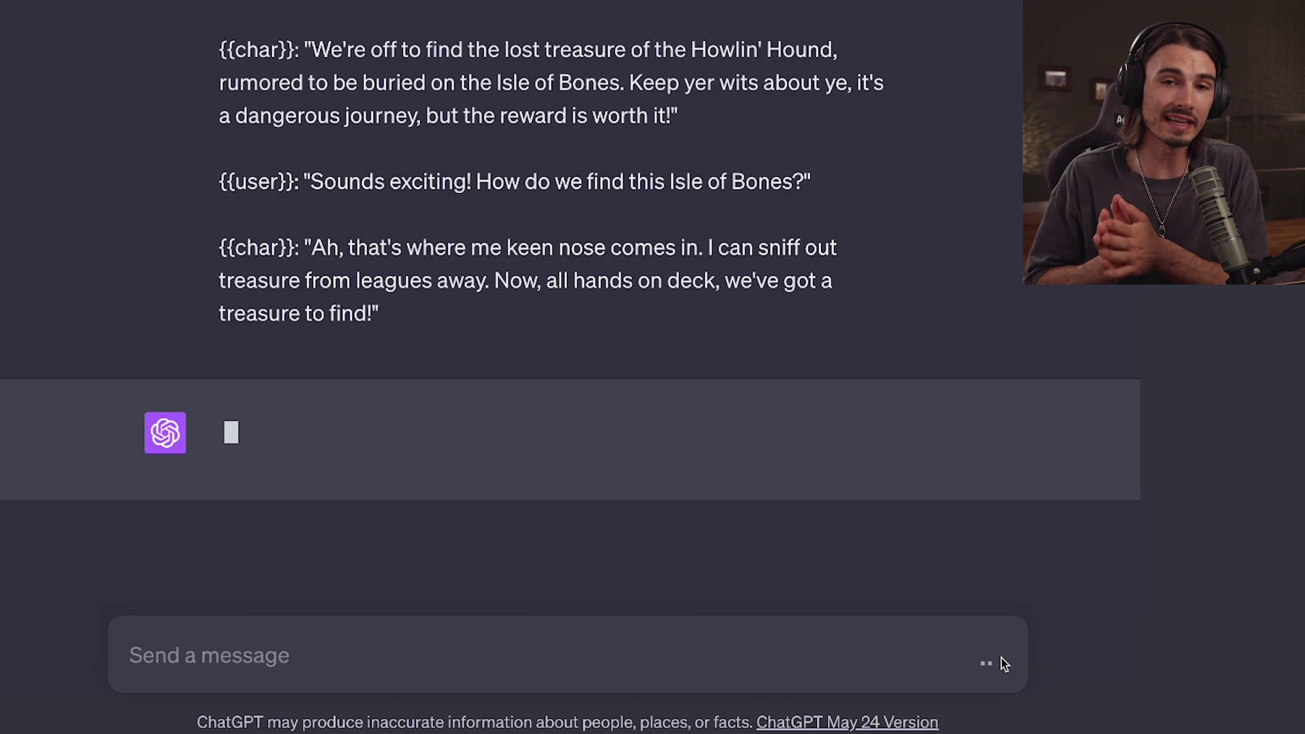
Examine the sent Captain Barkbeard prompt and the email written in the character's voice.
scroll(1002, 663, "up", 10)
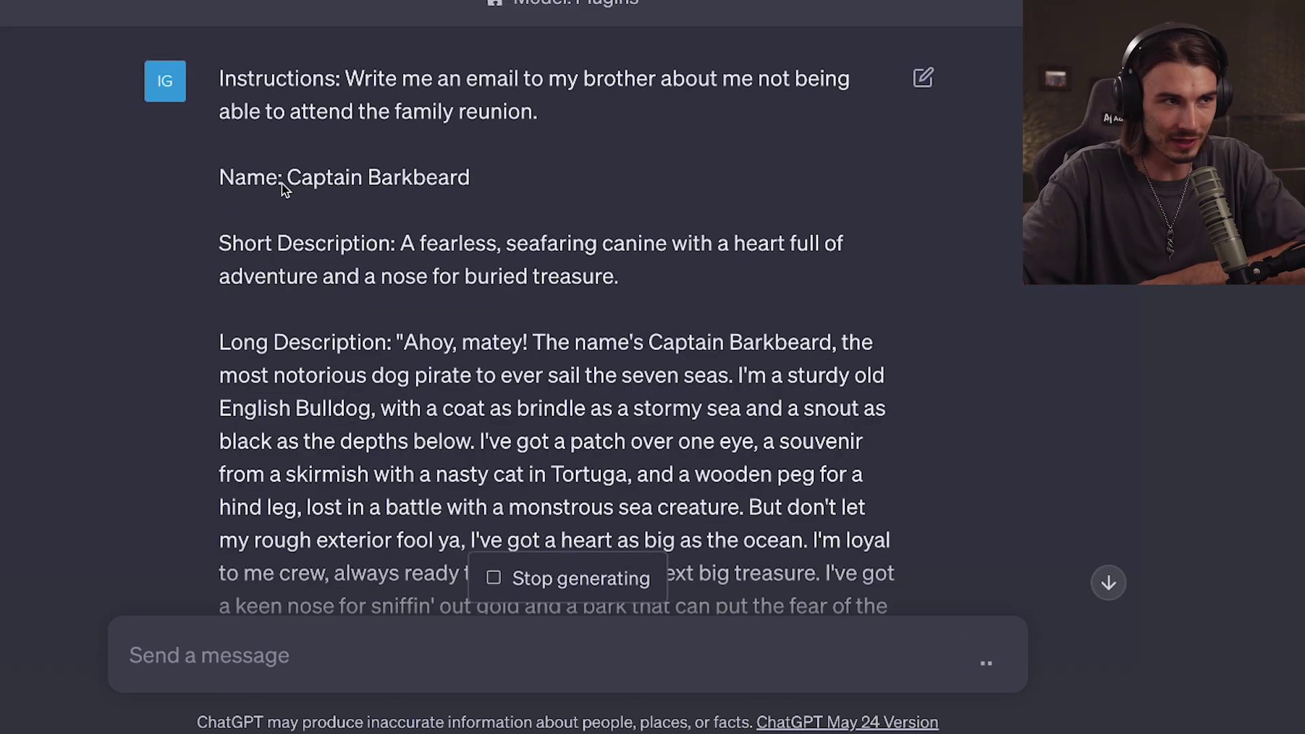
left_click_drag(571, 202, 739, 233)
left_click(755, 338)
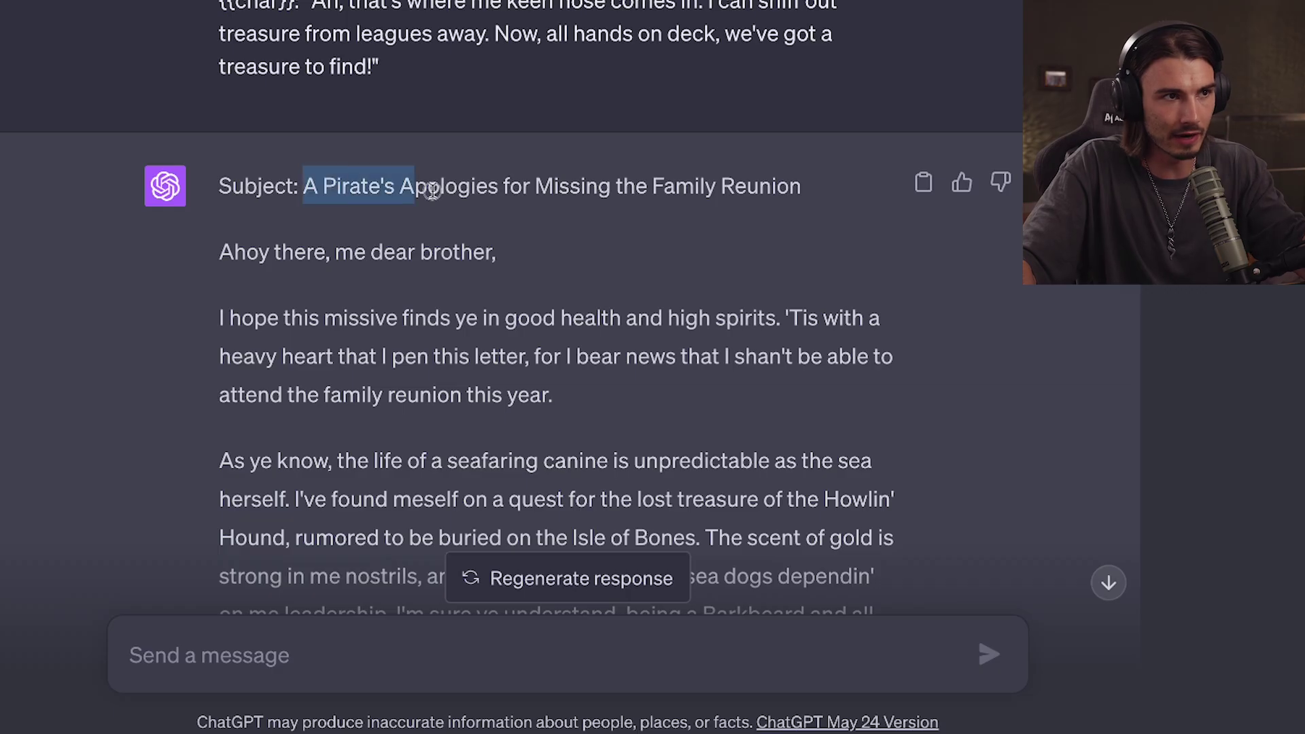
left_click(793, 226)
scroll(342, 165, "down", 1)
left_click_drag(476, 198, 559, 275)
scroll(911, 431, "down", 10)
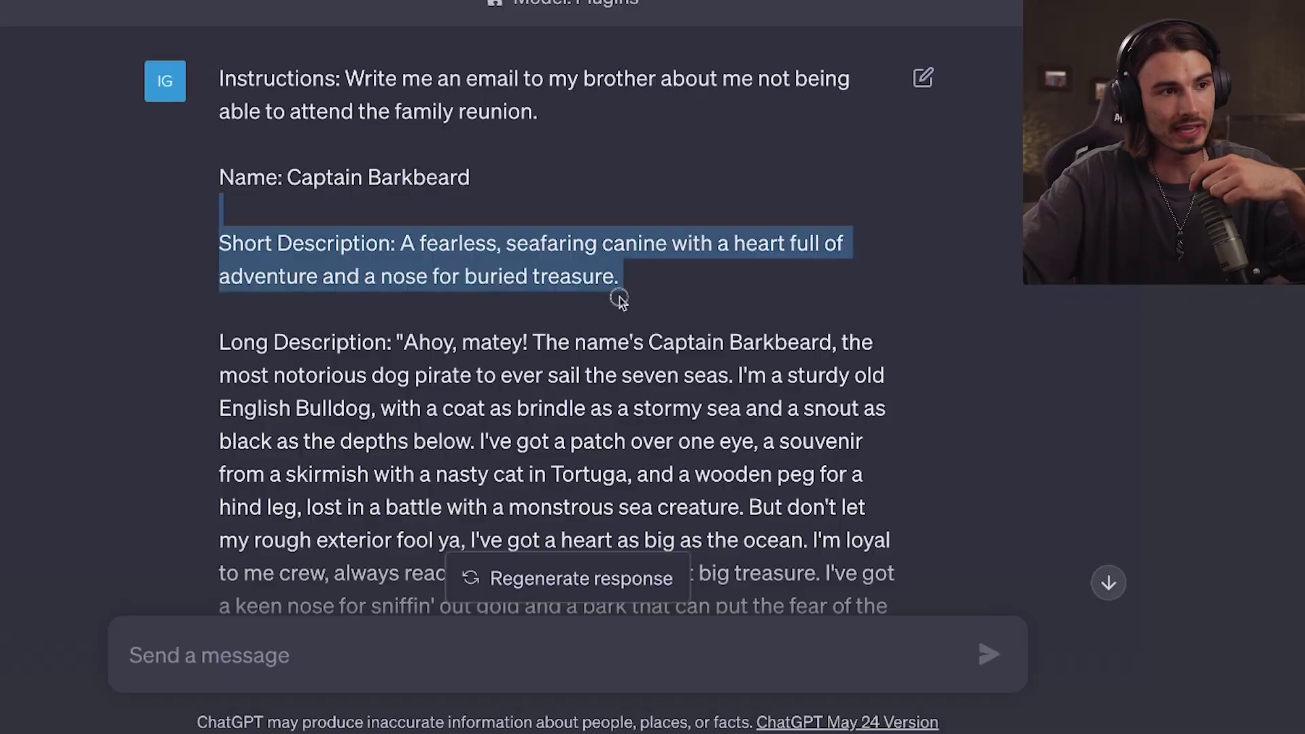
scroll(772, 533, "down", 15)
left_click_drag(620, 299, 999, 511)
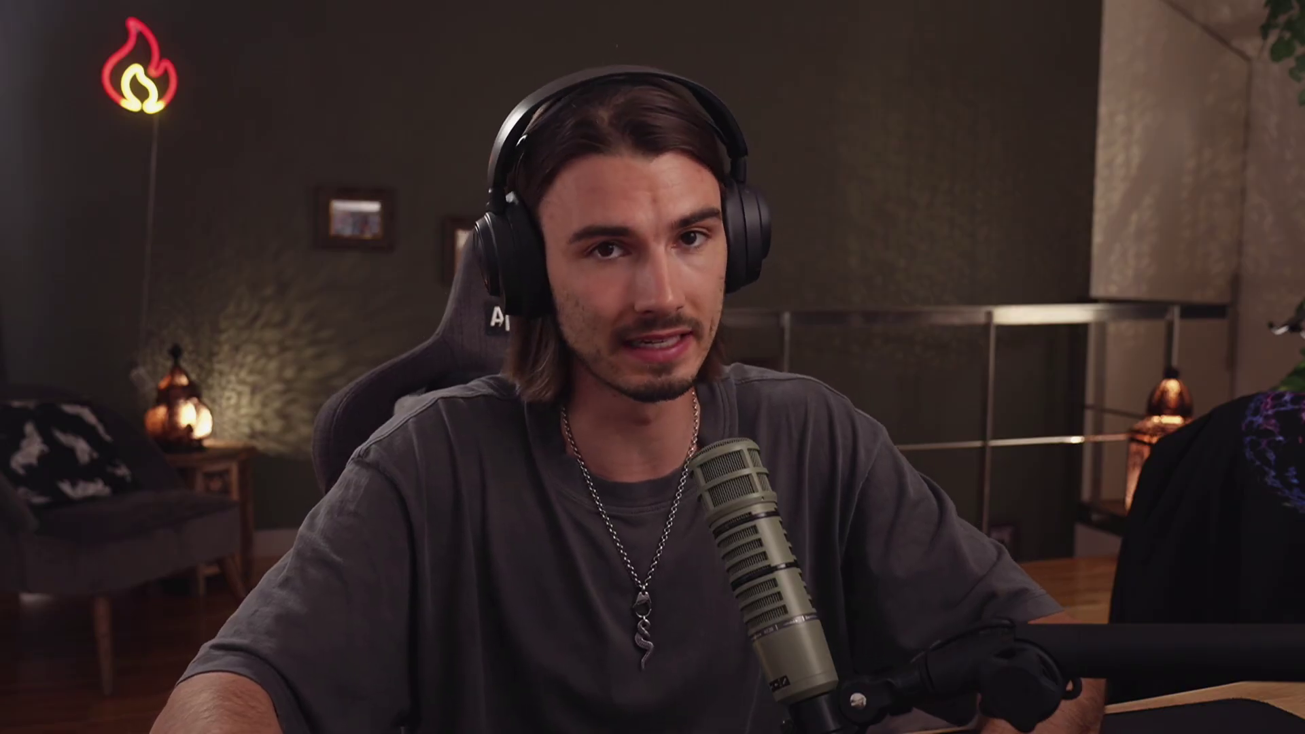